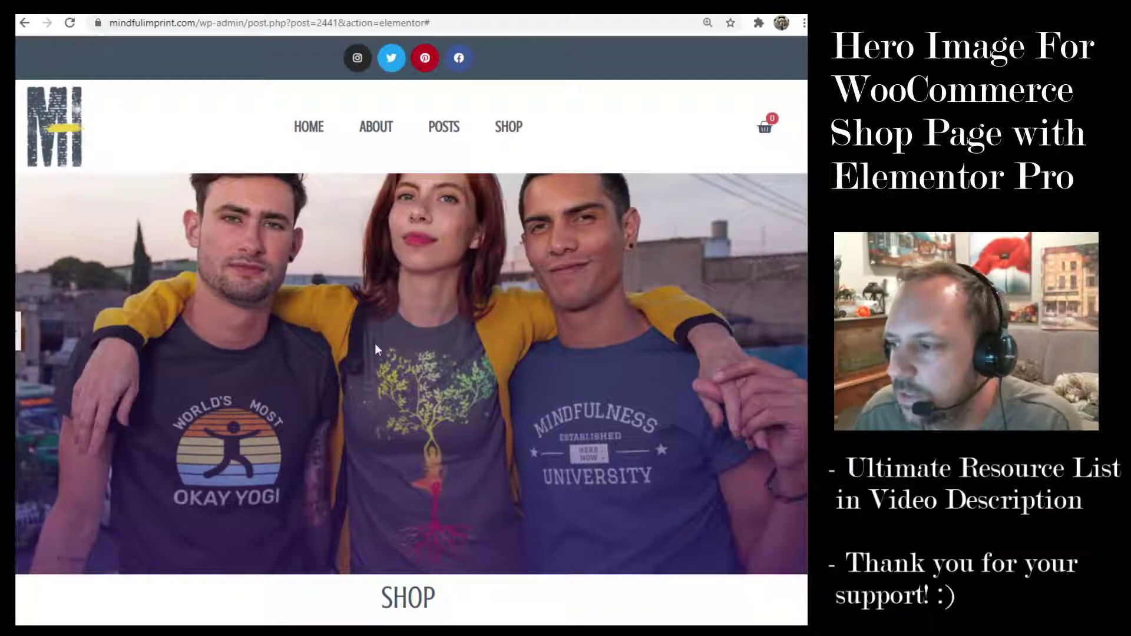
Look over the shop page and delete the existing hero image section above the Shop title.
scroll(395, 351, down, 2)
scroll(574, 204, down, 5)
scroll(574, 205, down, 15)
scroll(606, 202, up, 8)
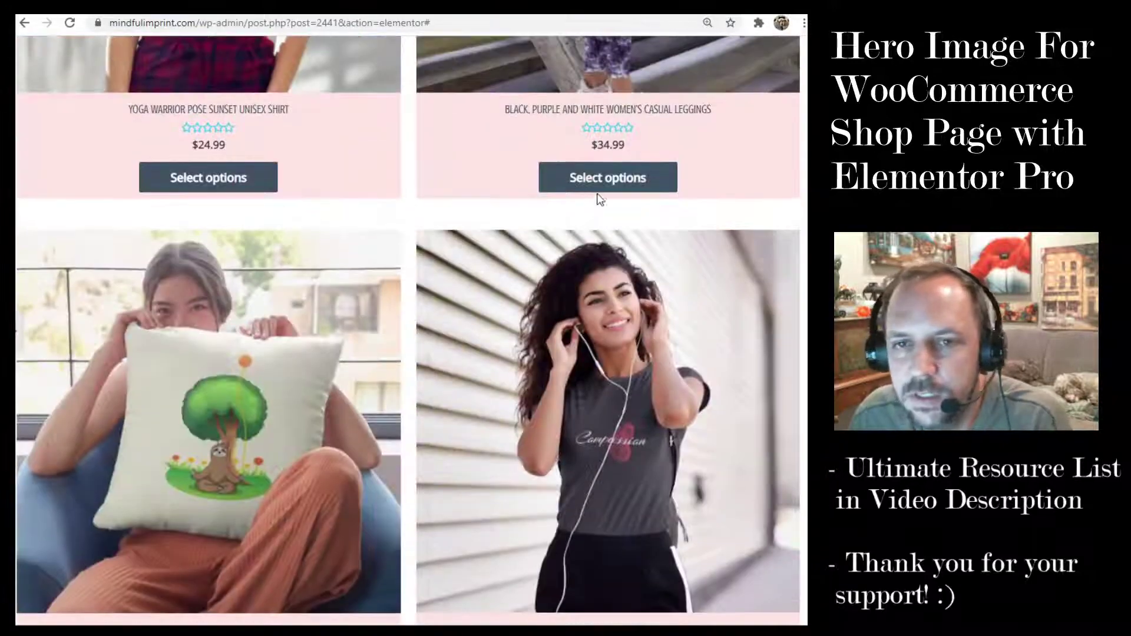
click(25, 328)
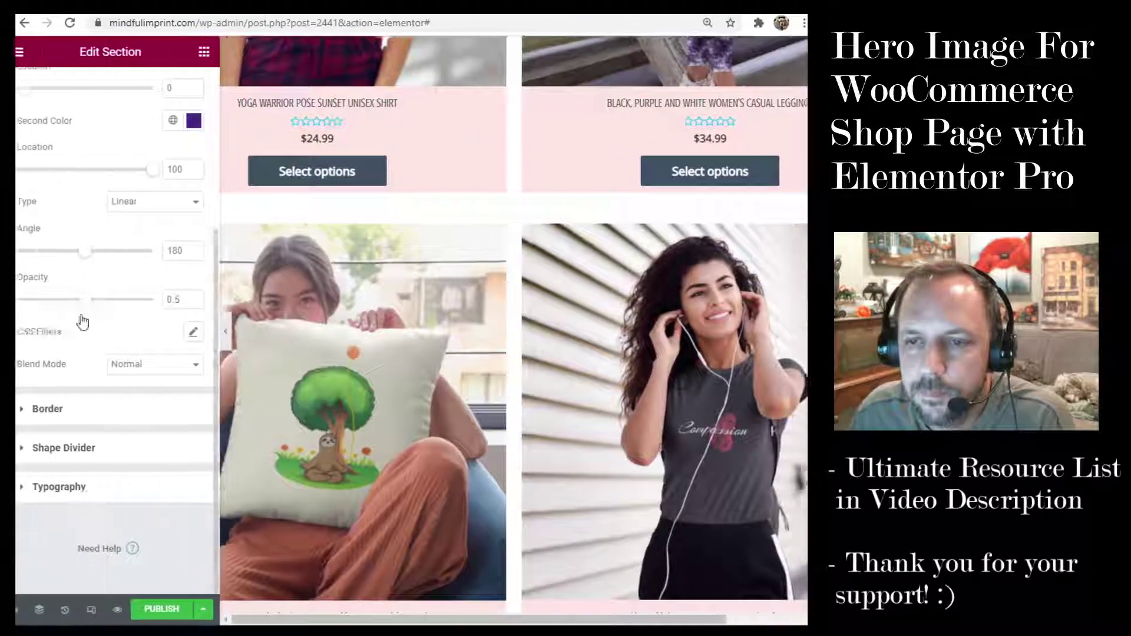
scroll(551, 277, up, 10)
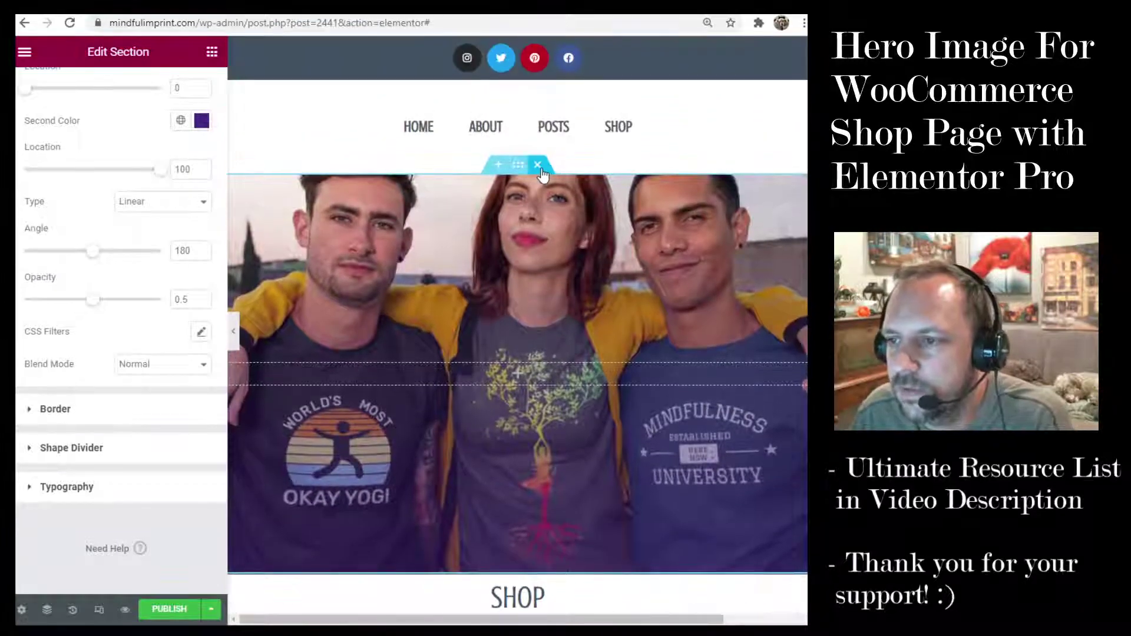
click(538, 165)
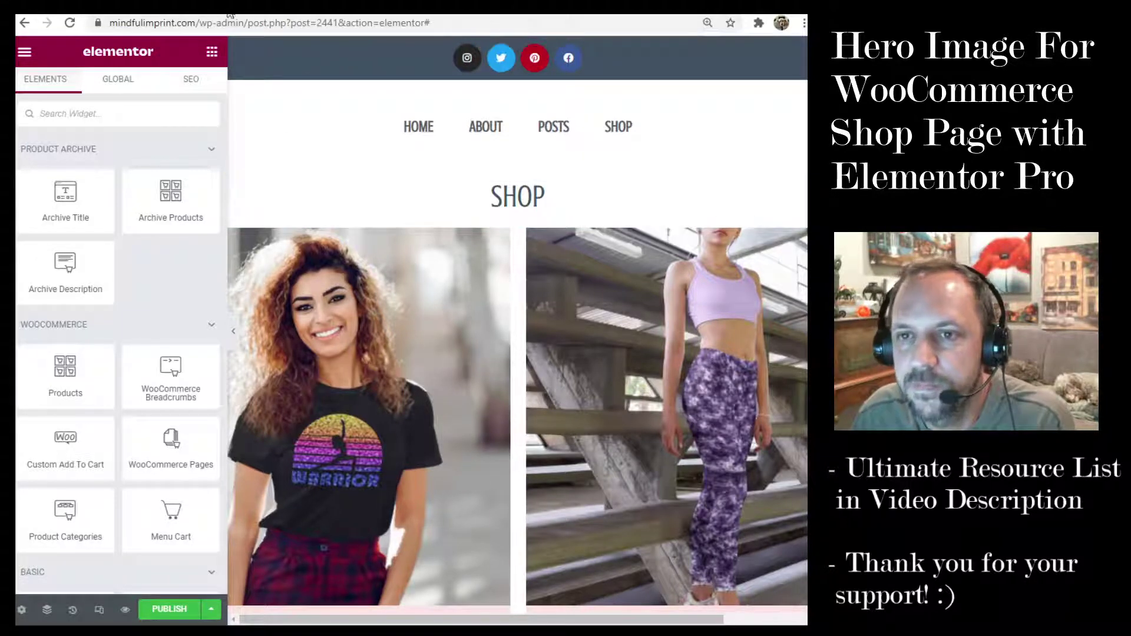
Switch to Placeit, browse the group t-shirt mockups and open the T-Shirt Mockup of a Hugging Group of Friends.
click(199, 12)
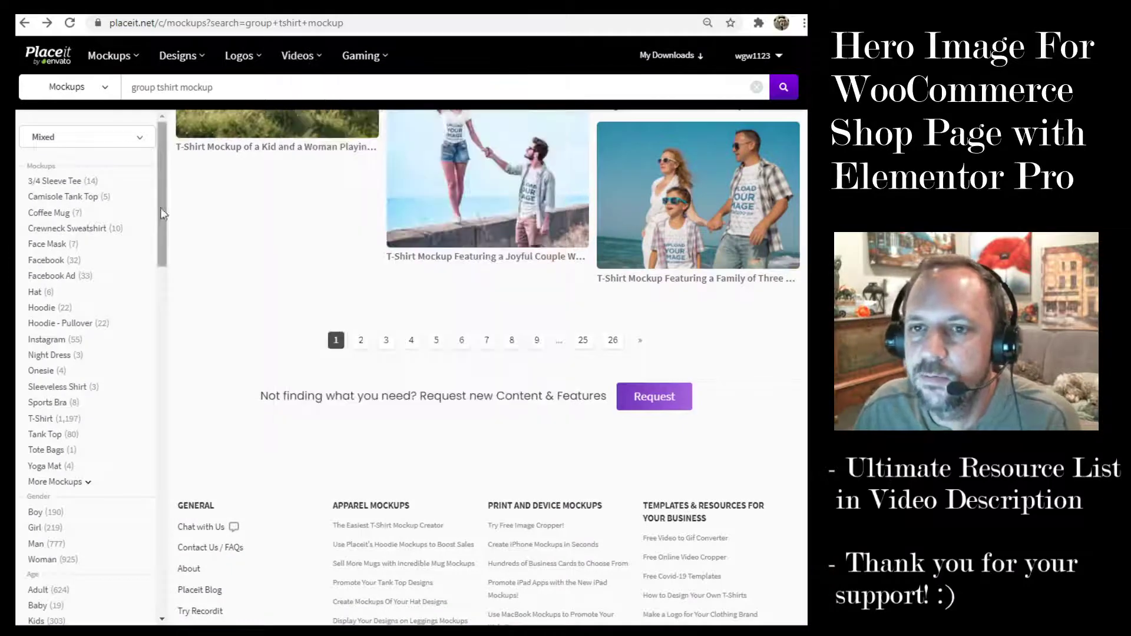
mouse_move(121, 55)
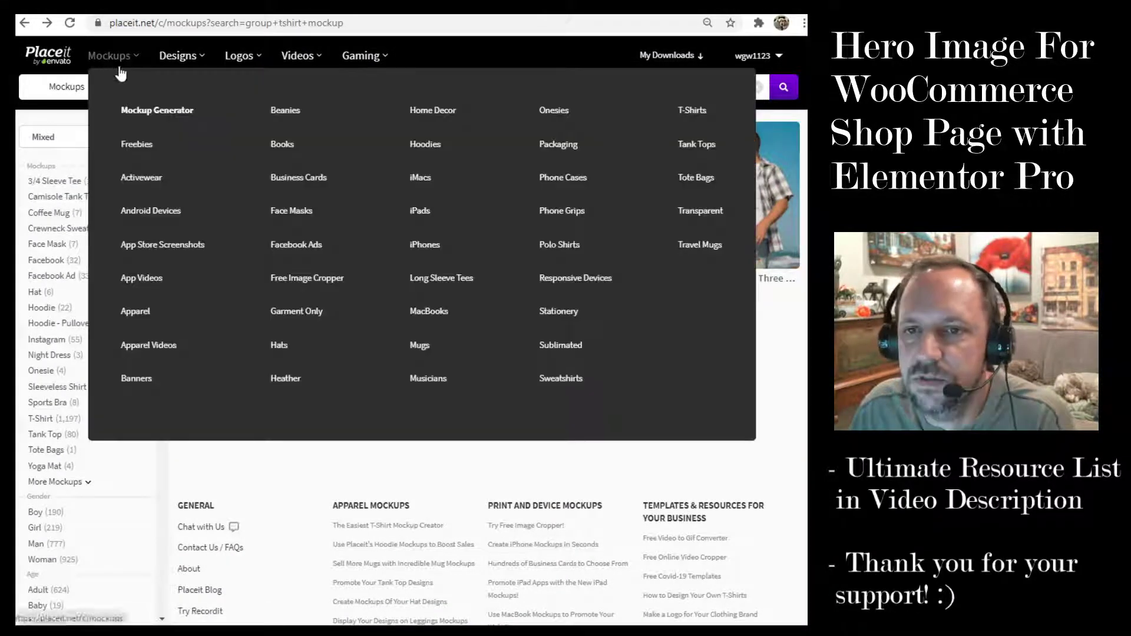
scroll(312, 474, up, 1)
scroll(312, 474, up, 5)
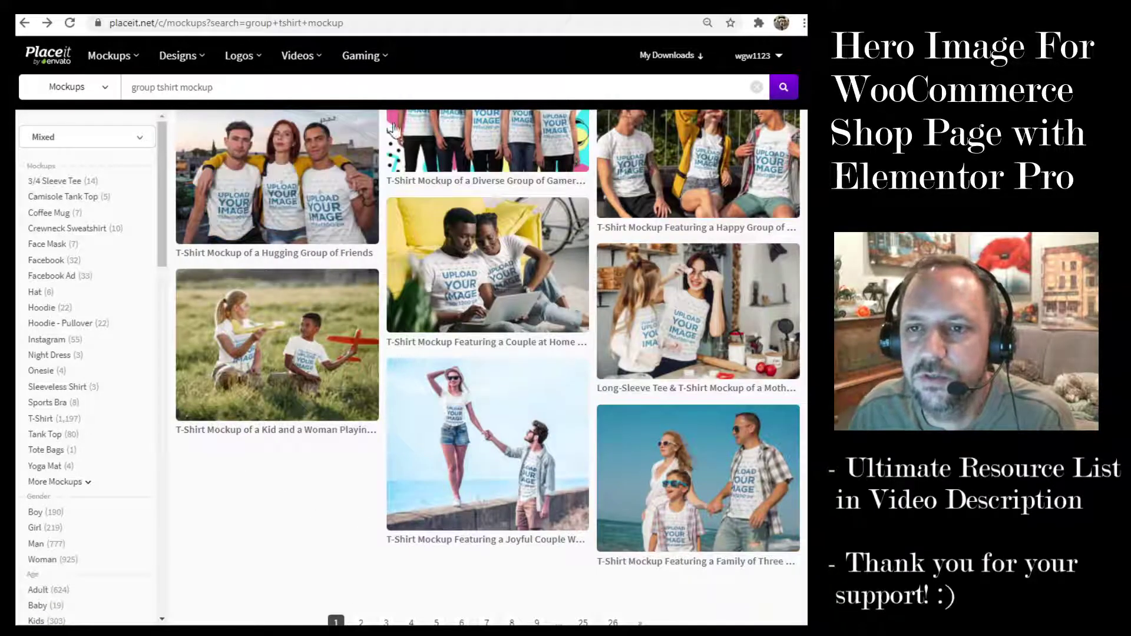
scroll(412, 265, up, 5)
scroll(481, 474, down, 7)
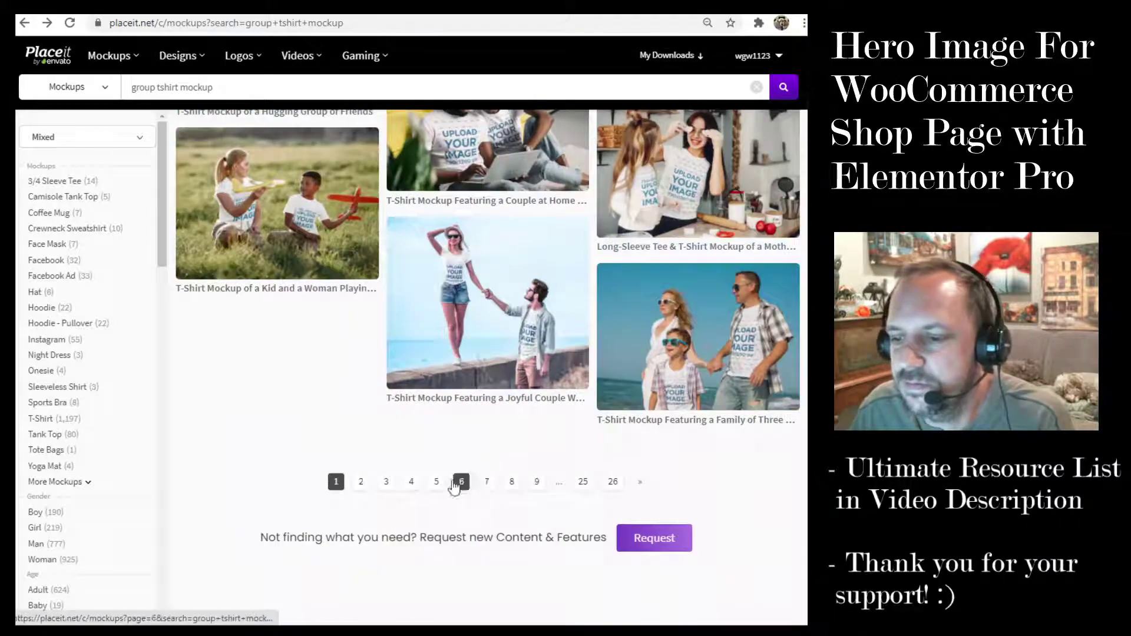
click(386, 482)
scroll(654, 412, down, 10)
scroll(648, 327, up, 6)
scroll(648, 327, down, 10)
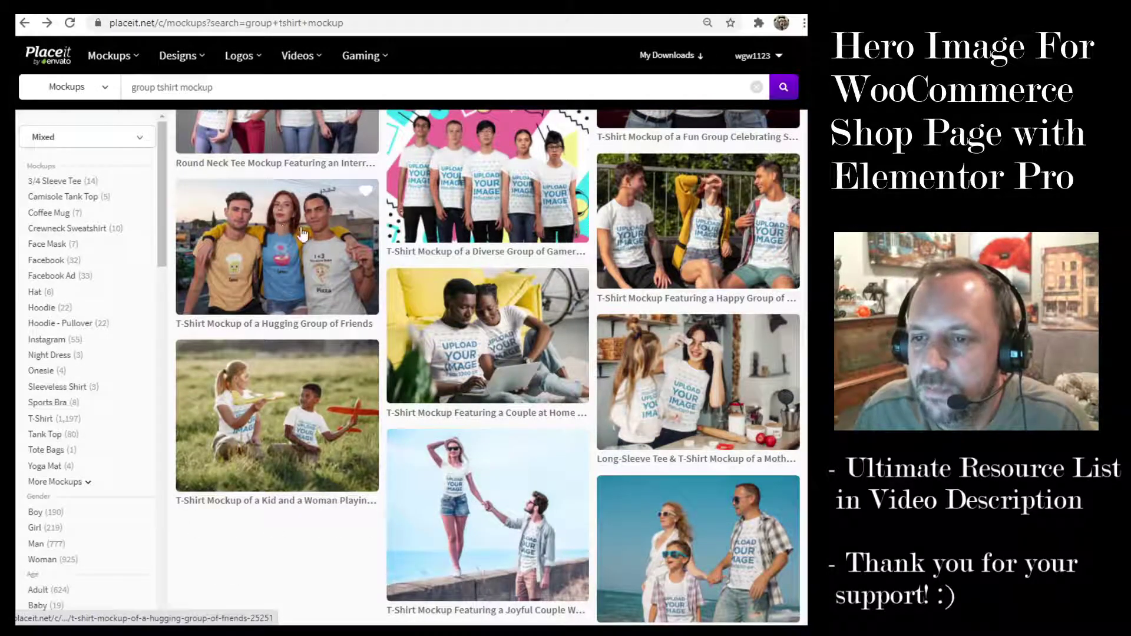
click(289, 254)
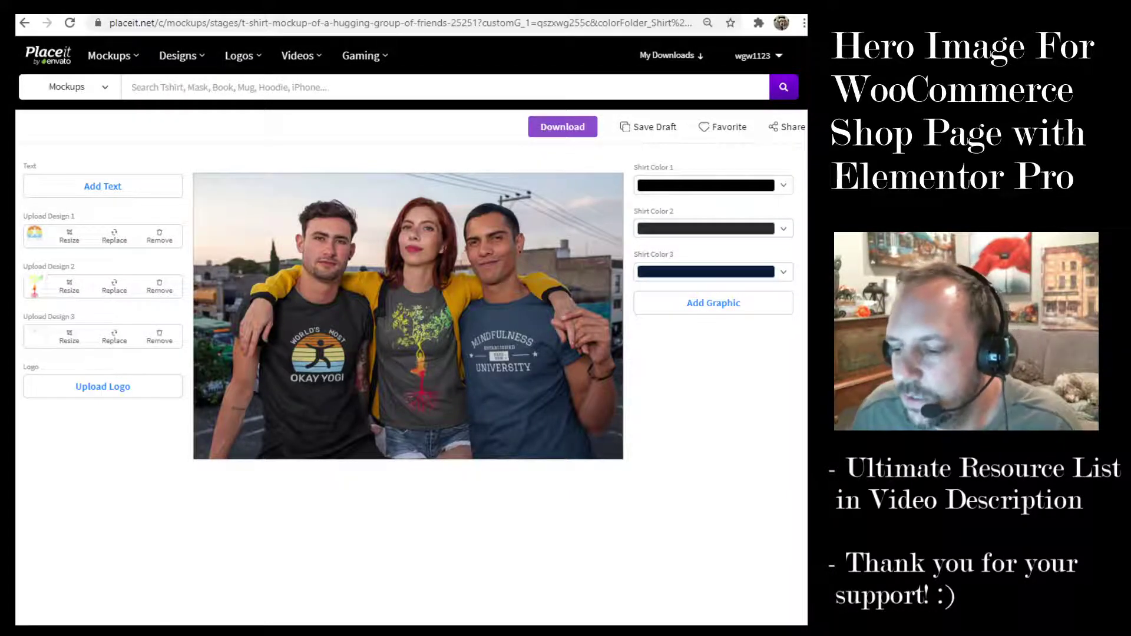
Switch to paint.net and check the pixel dimensions of heroShop.jpg in the Resize settings.
key(alt+Tab)
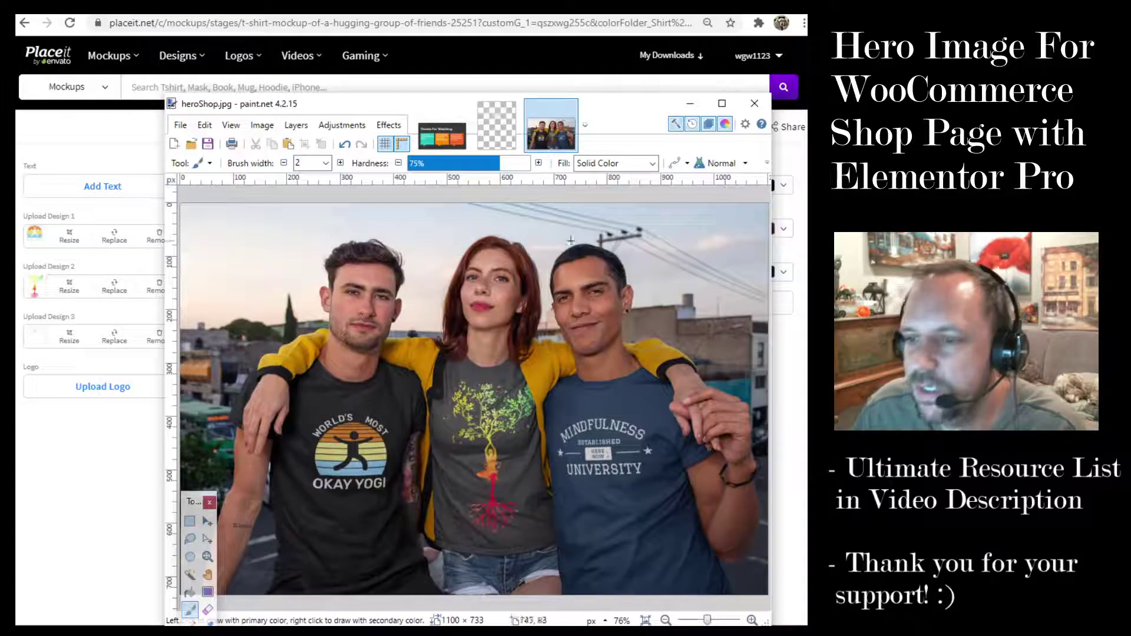
click(259, 127)
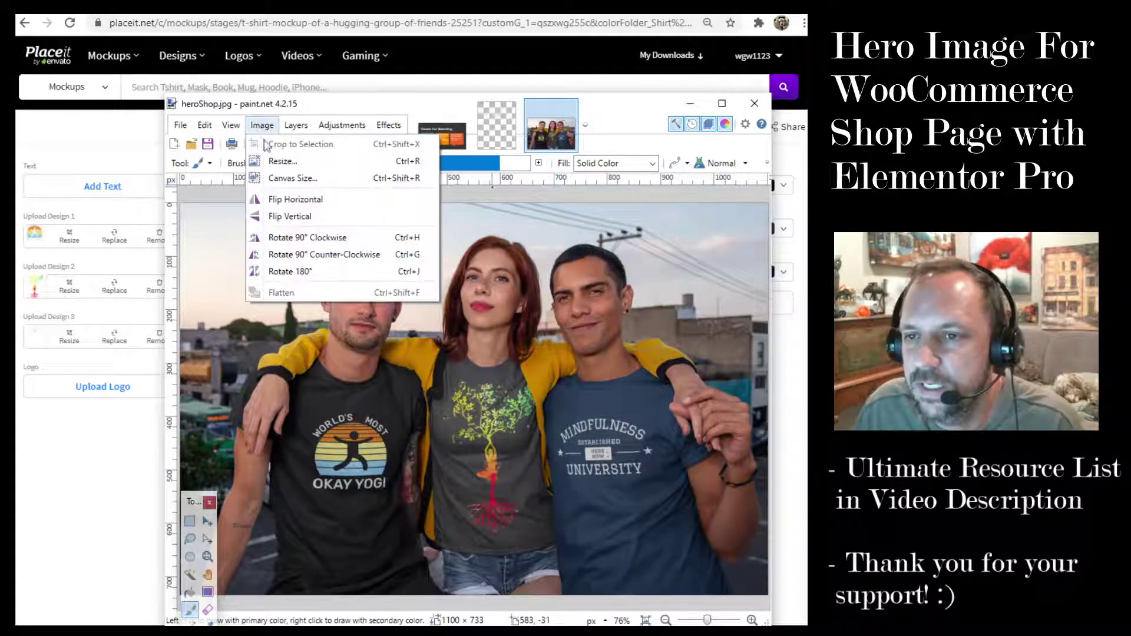
click(290, 159)
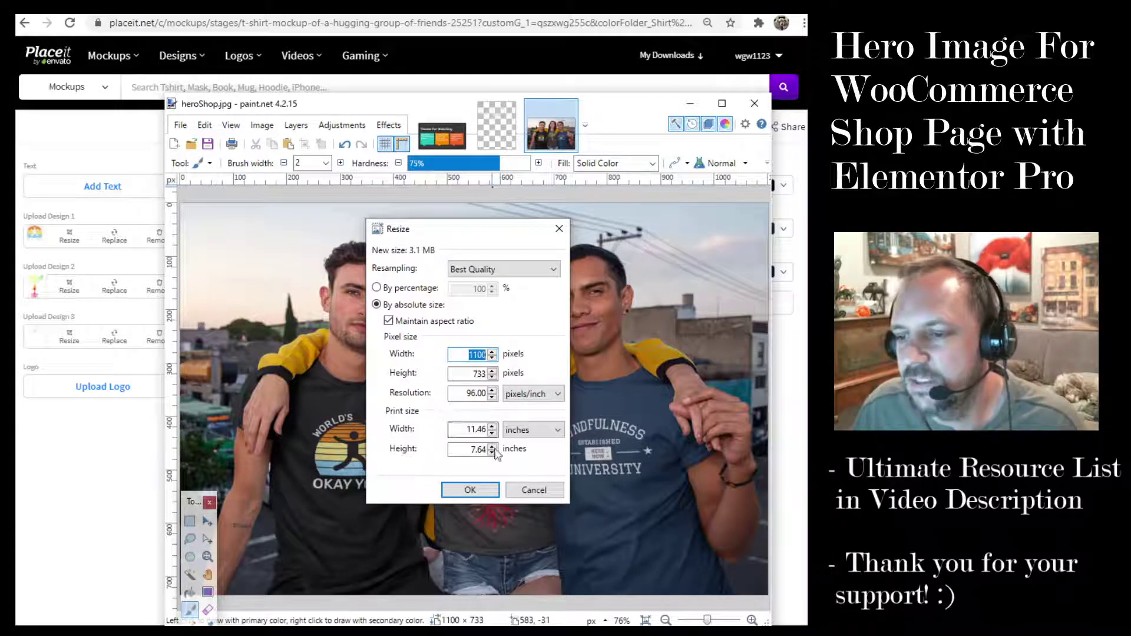
click(542, 493)
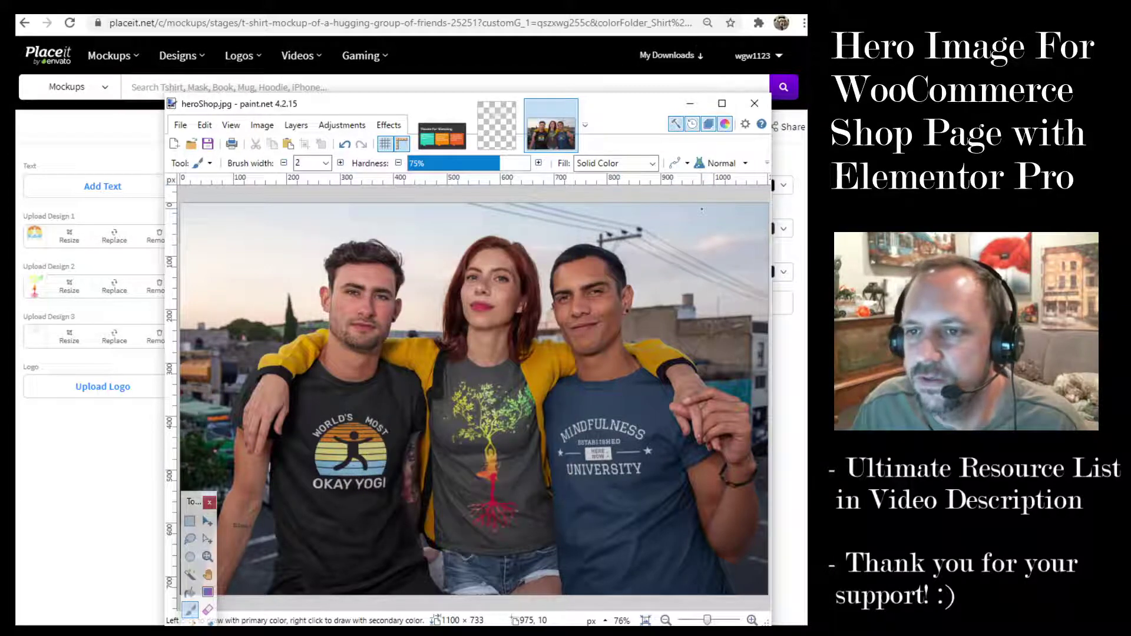
Try saving heroShop.jpg over the existing file with a JPEG quality of 78.
click(260, 126)
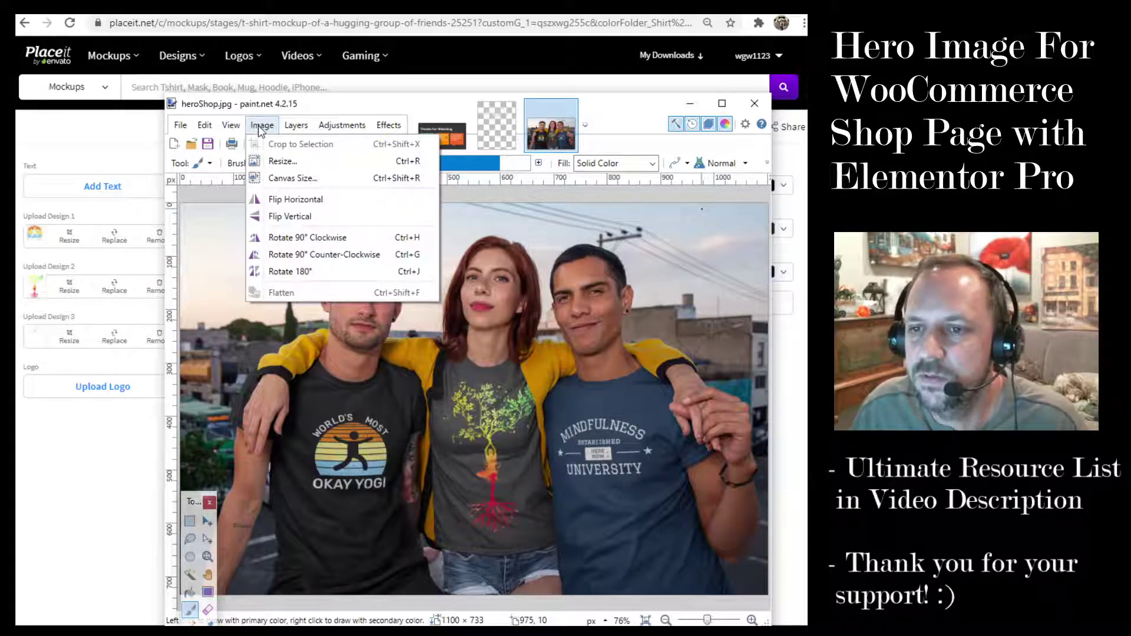
mouse_move(180, 124)
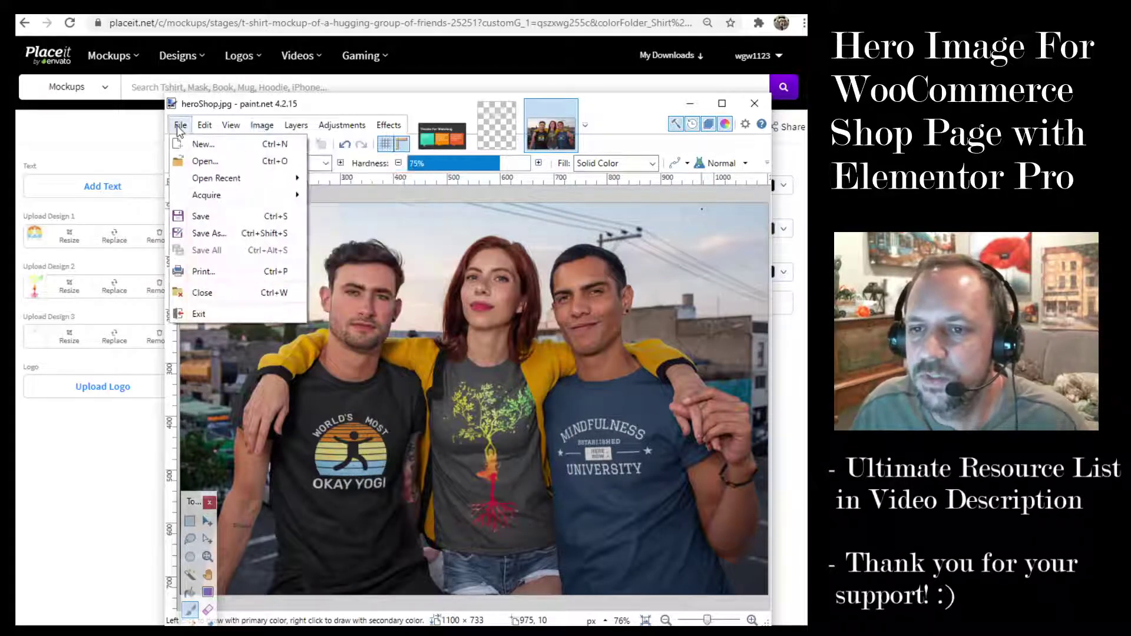
click(227, 234)
click(737, 455)
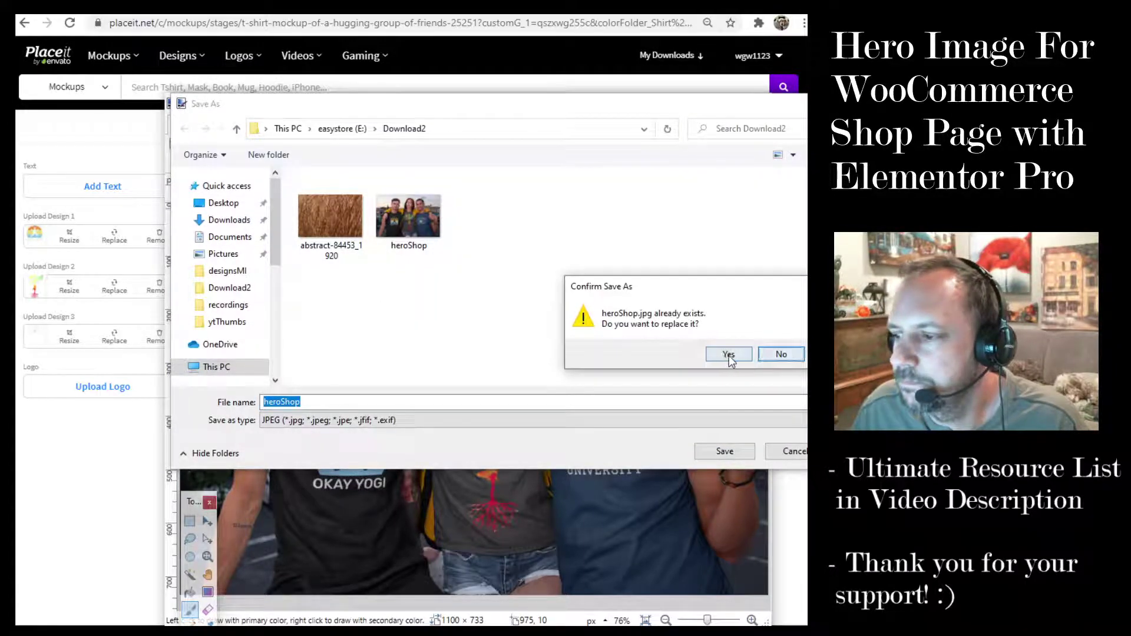
click(730, 355)
mouse_move(358, 285)
mouse_down()
mouse_move(383, 287)
mouse_move(356, 280)
mouse_move(364, 285)
mouse_up()
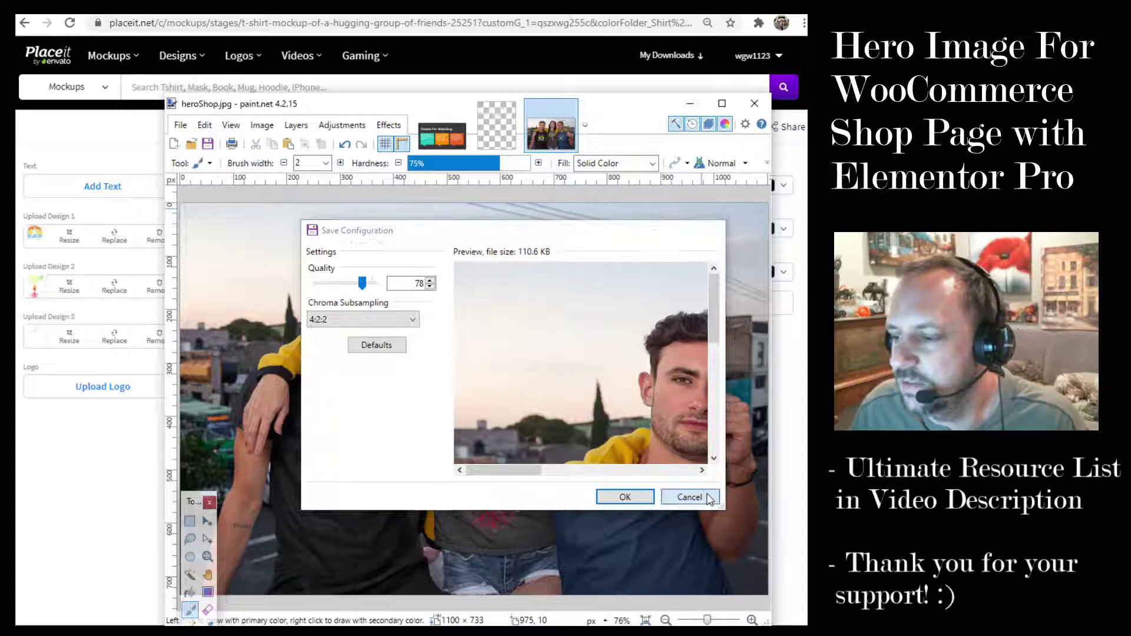
click(689, 497)
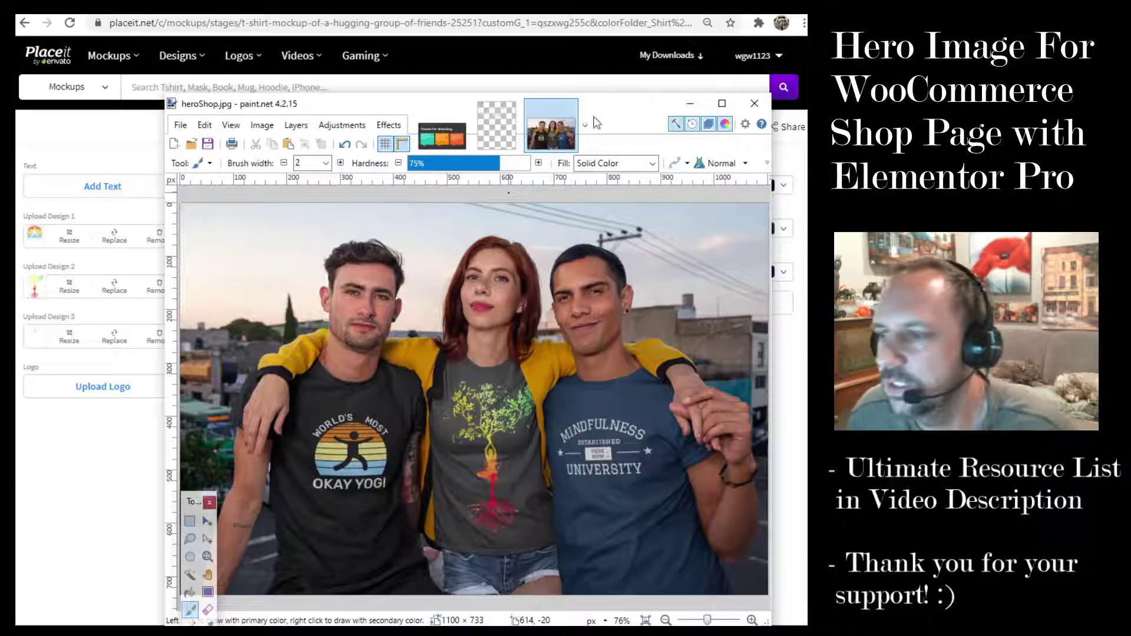
Switch back to the Elementor shop template and add a new empty section above the Shop title.
click(690, 104)
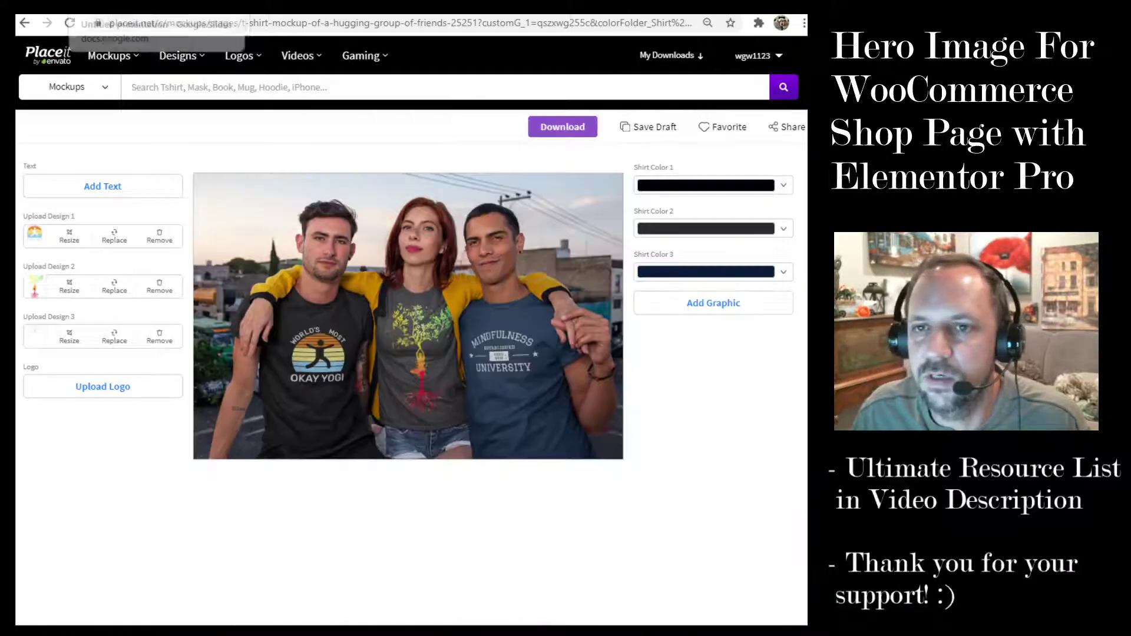
click(117, 7)
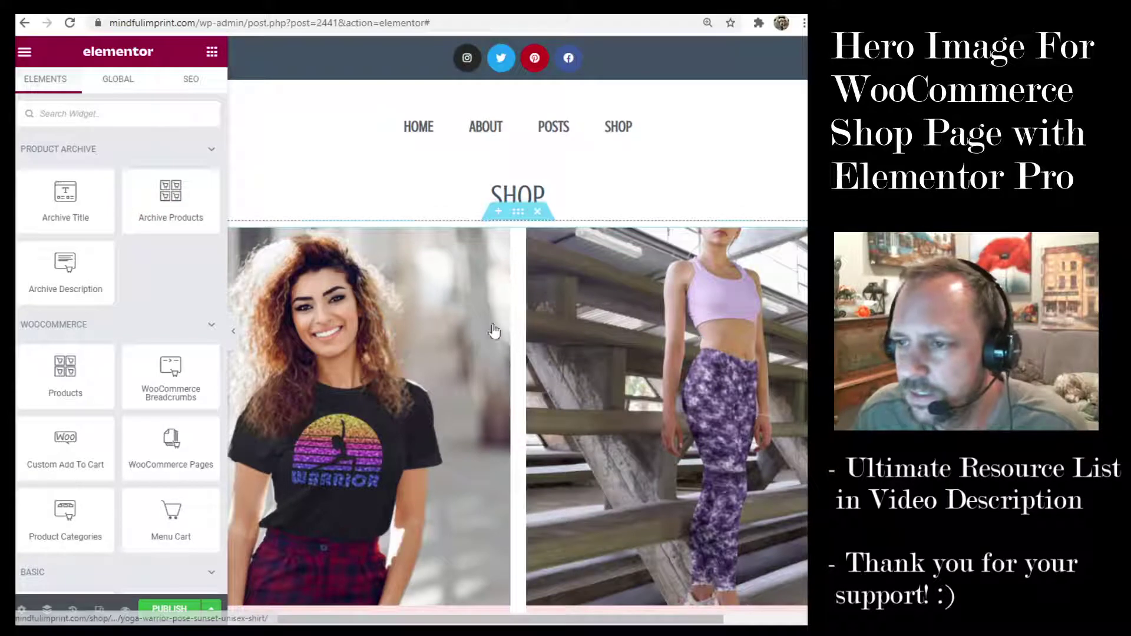
click(499, 165)
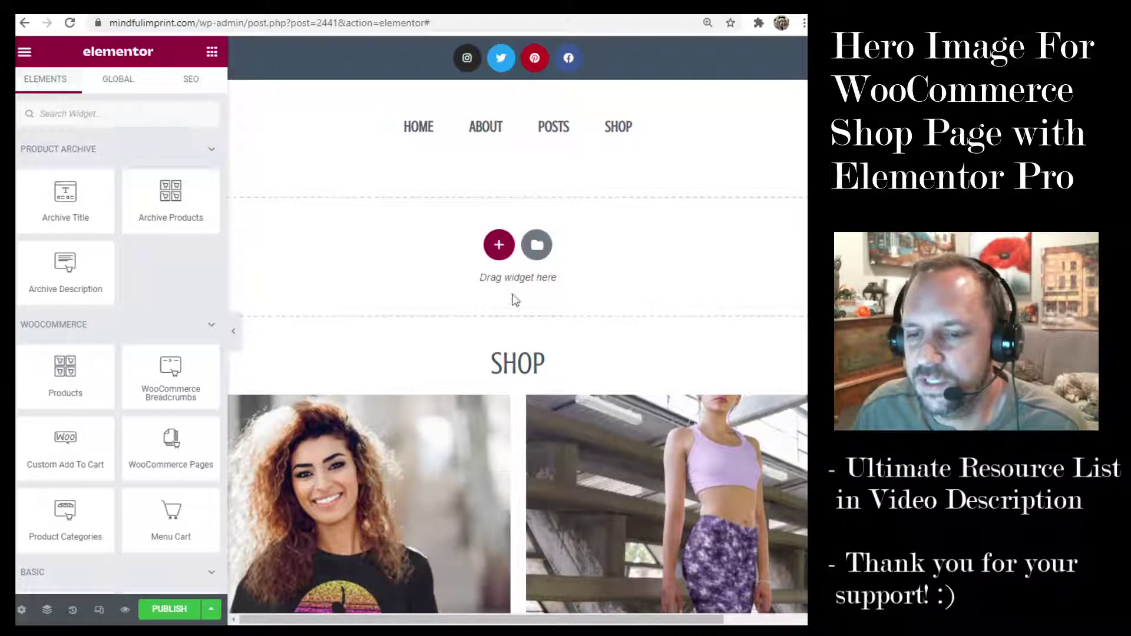
scroll(188, 365, down, 3)
drag(178, 439, 536, 242)
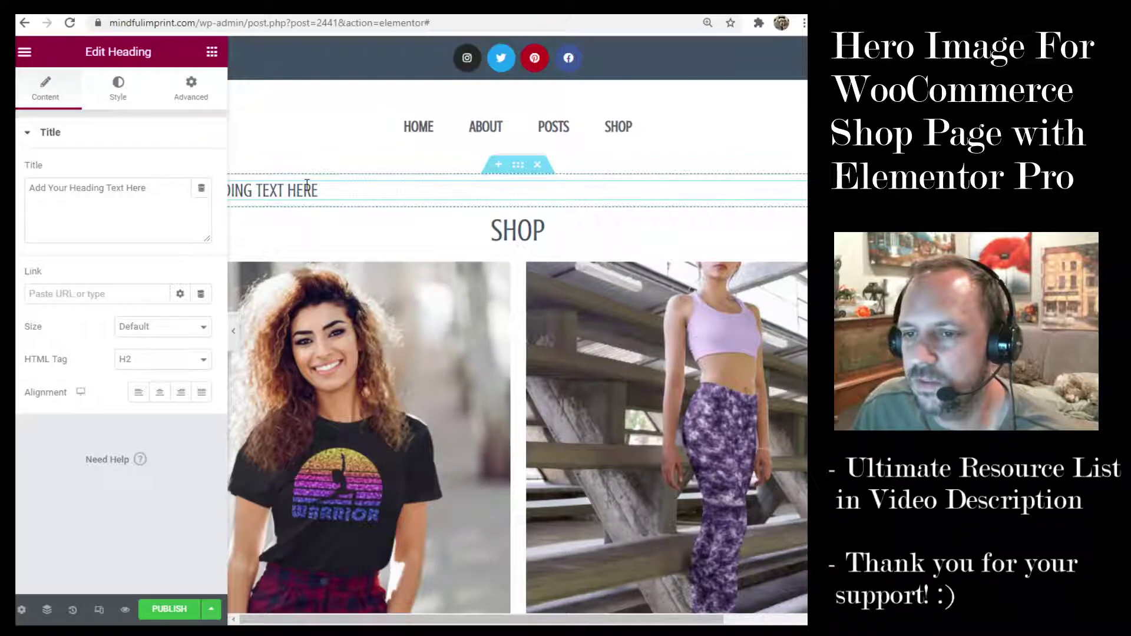
right_click(495, 200)
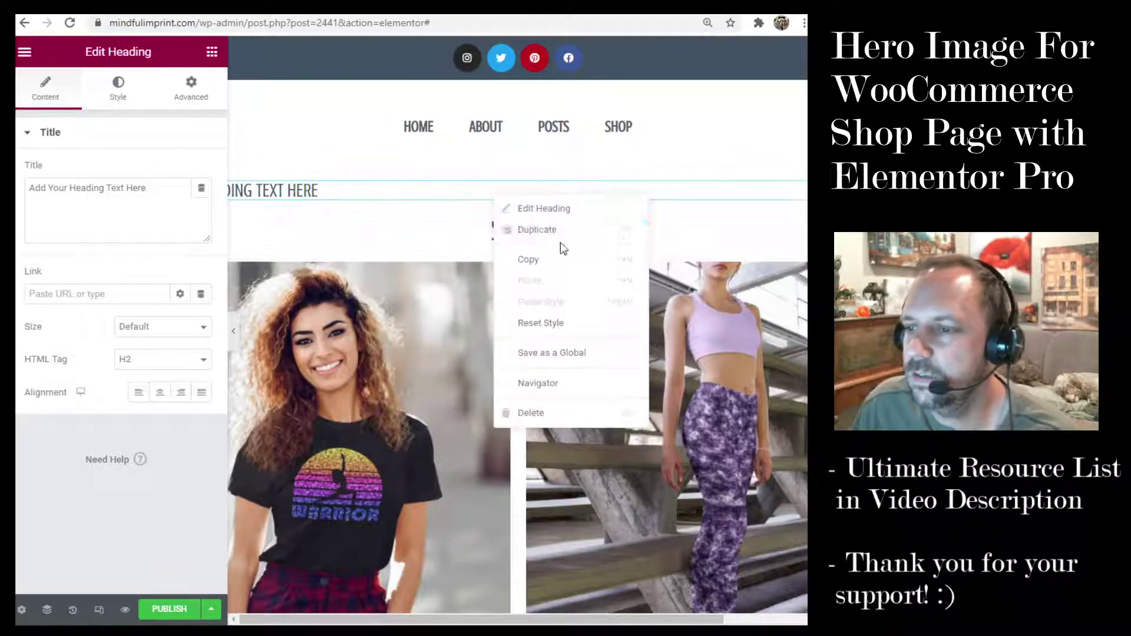
click(564, 409)
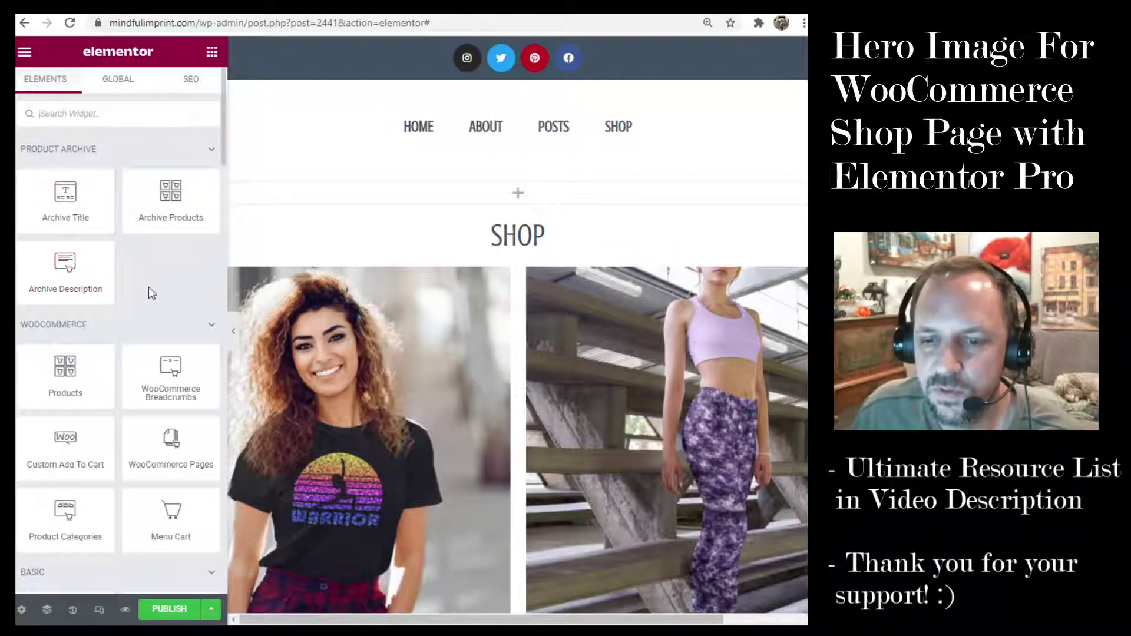
Place an Inner Section in the new section above the Shop title and delete one of its two columns.
scroll(148, 288, down, 3)
scroll(153, 409, down, 2)
drag(65, 386, 518, 198)
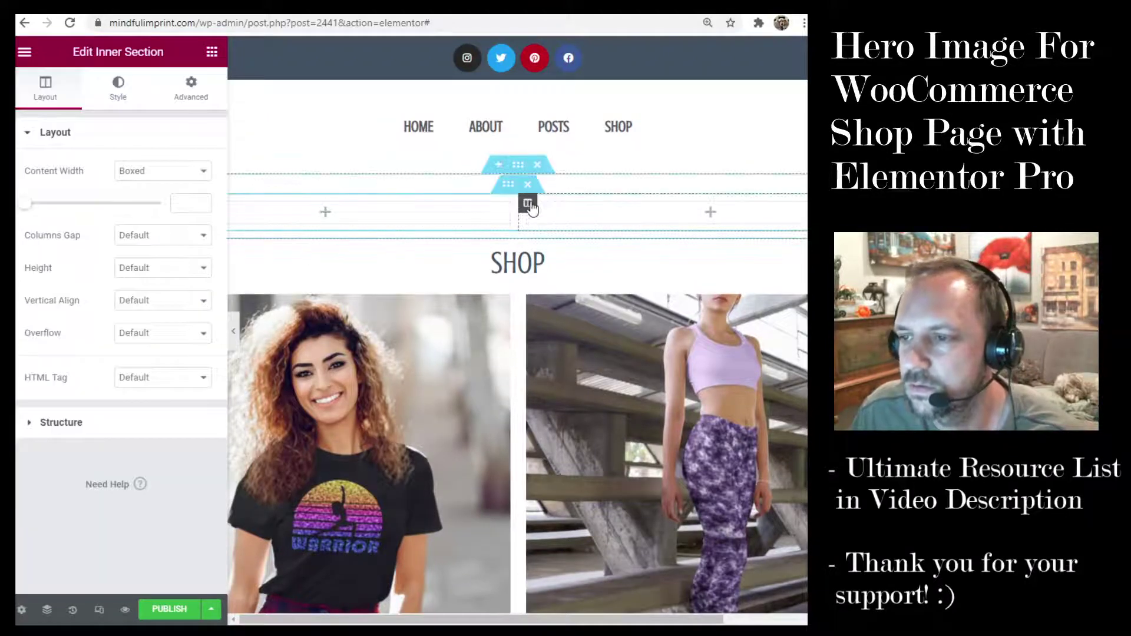
right_click(532, 207)
click(574, 420)
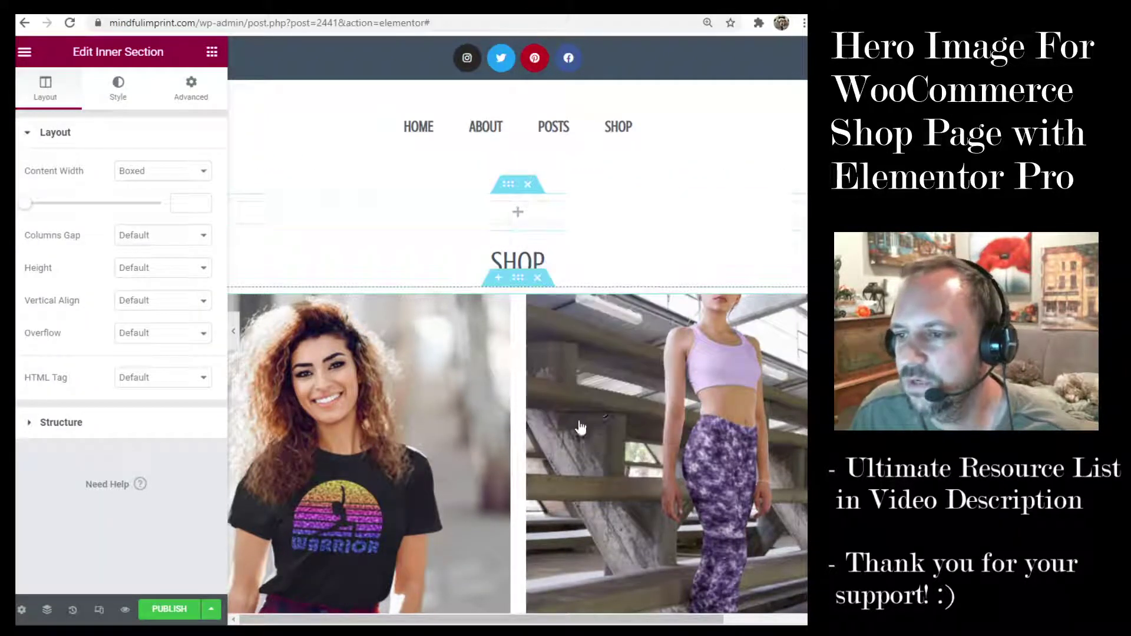
Add a Heading widget inside the single-column inner section.
click(212, 52)
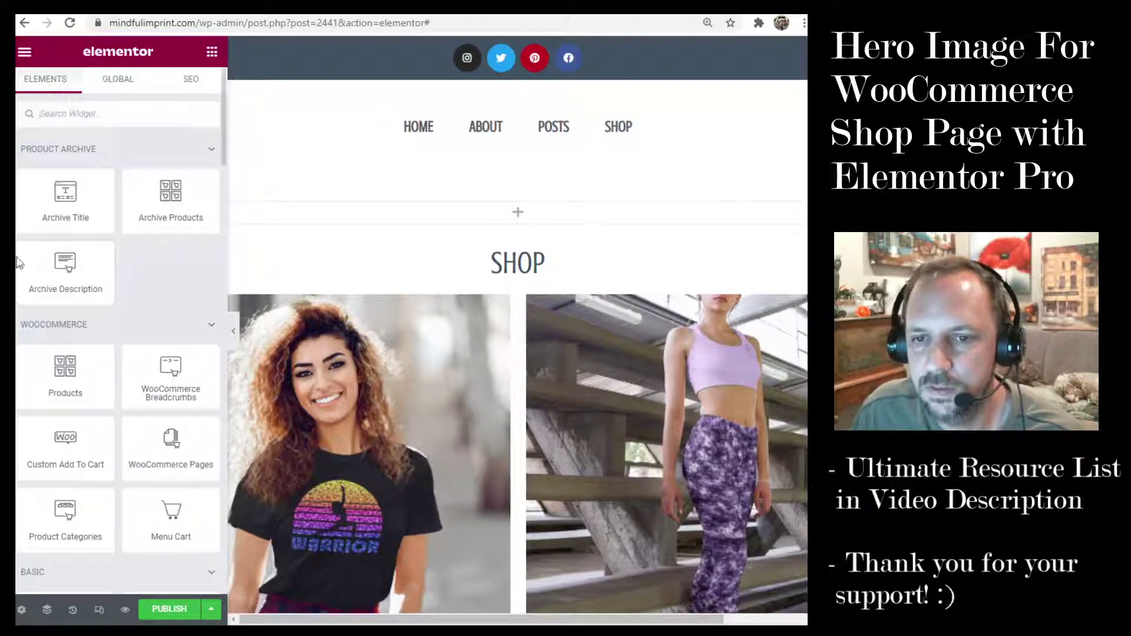
scroll(193, 291, down, 1)
scroll(193, 291, down, 1)
drag(171, 471, 541, 213)
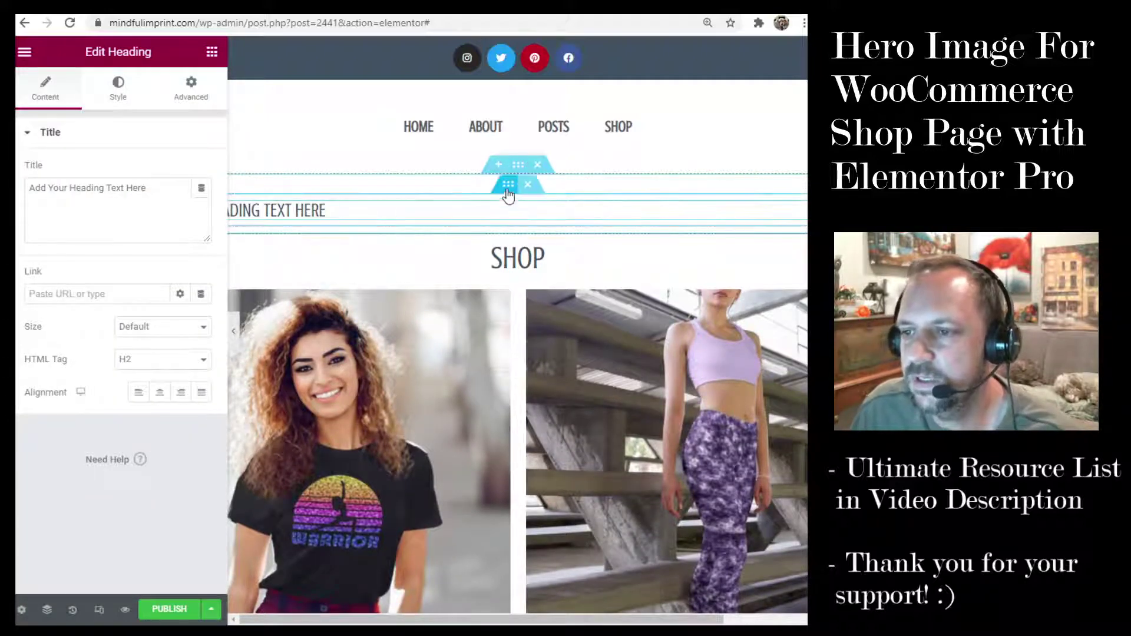
Give the inner section a Classic background with heroShop.jpg from the media library as its image.
click(508, 188)
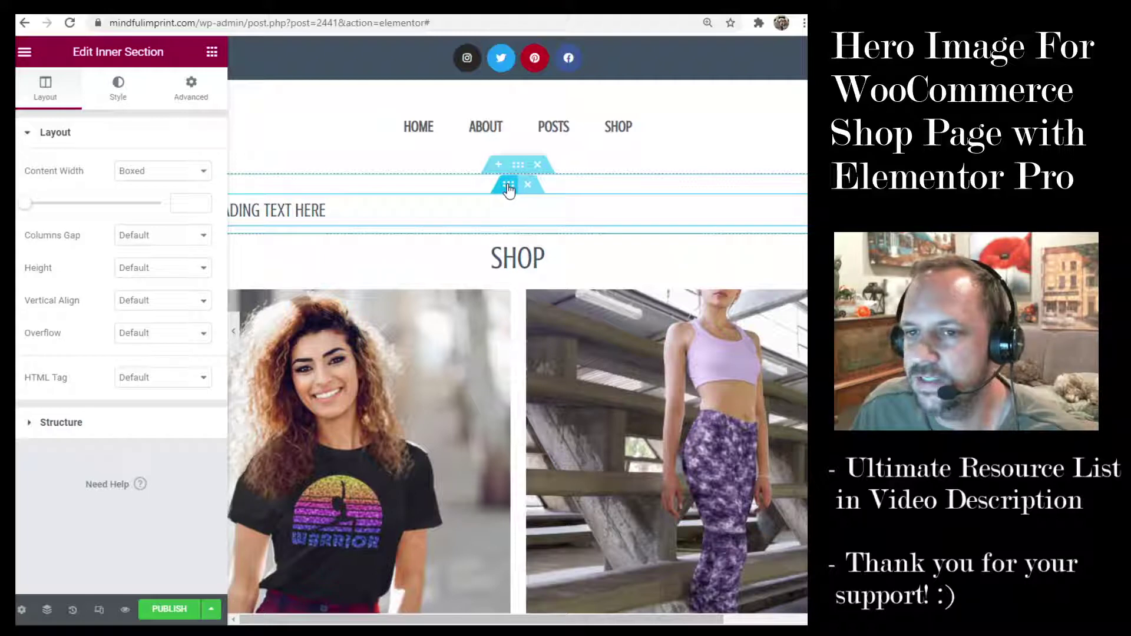
click(118, 86)
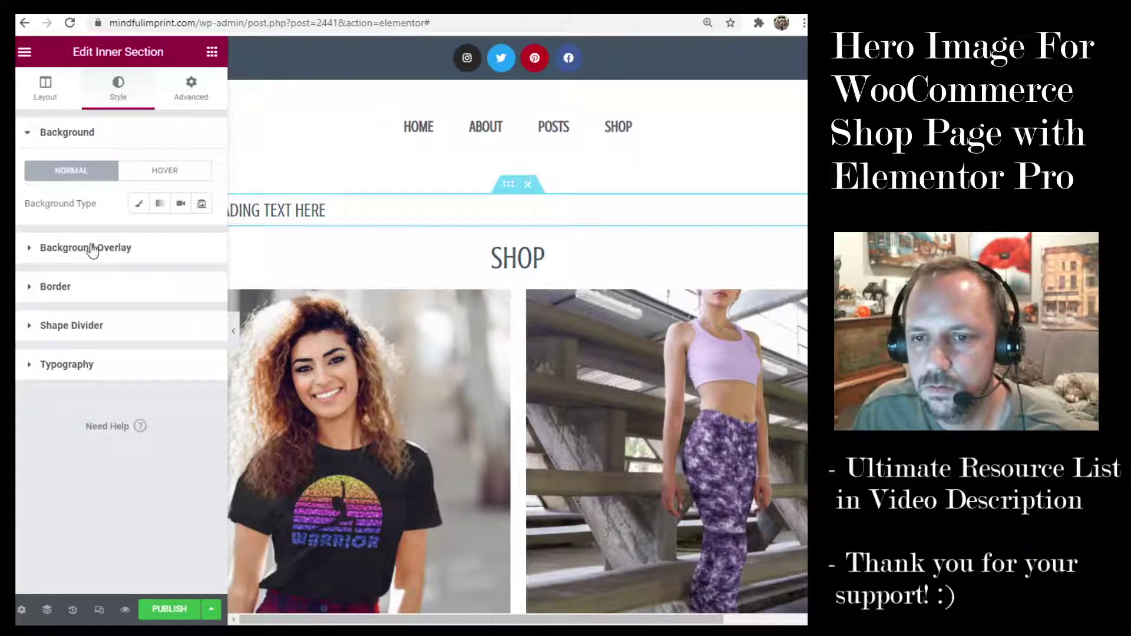
click(139, 203)
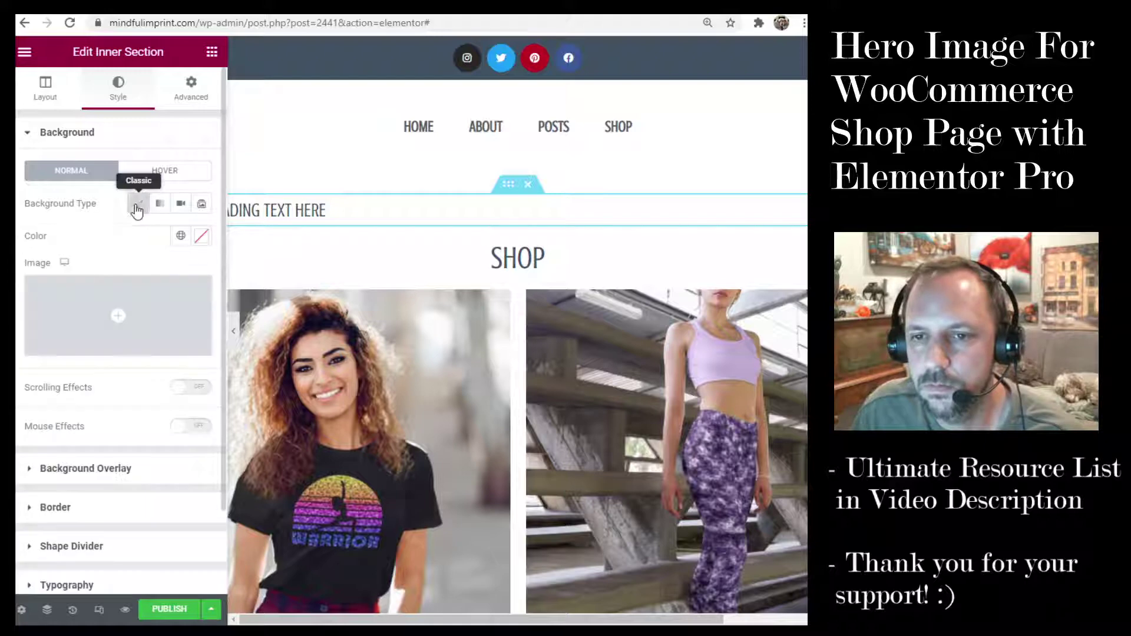
click(116, 318)
click(114, 238)
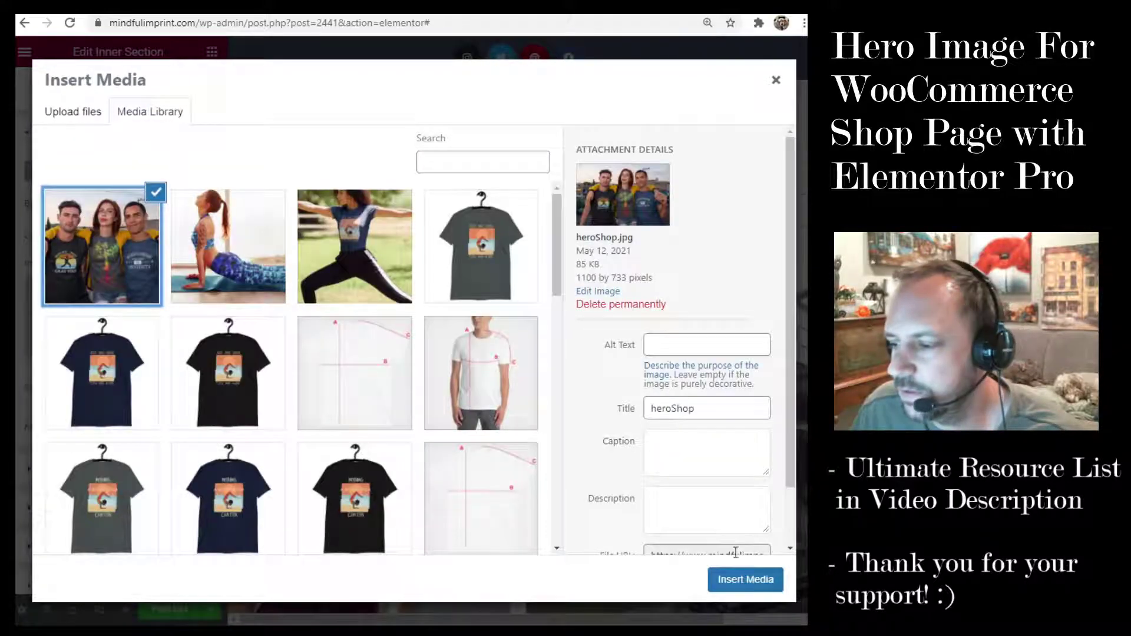
click(747, 582)
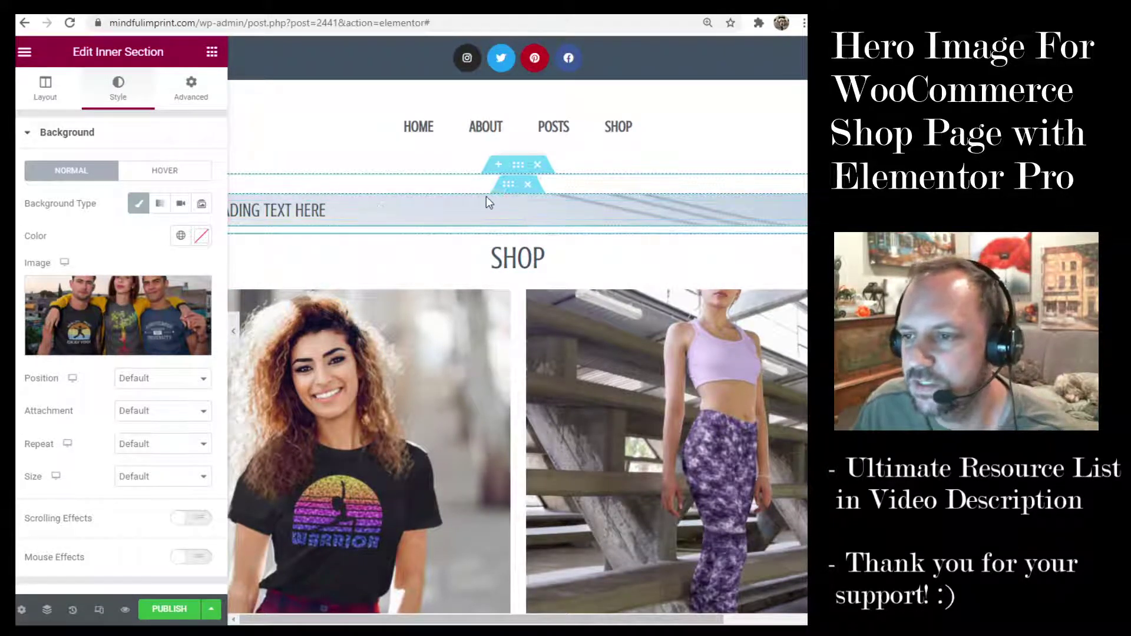
Switch the inner section's height to Min Height and set the minimum height to 523 px.
click(46, 85)
click(139, 265)
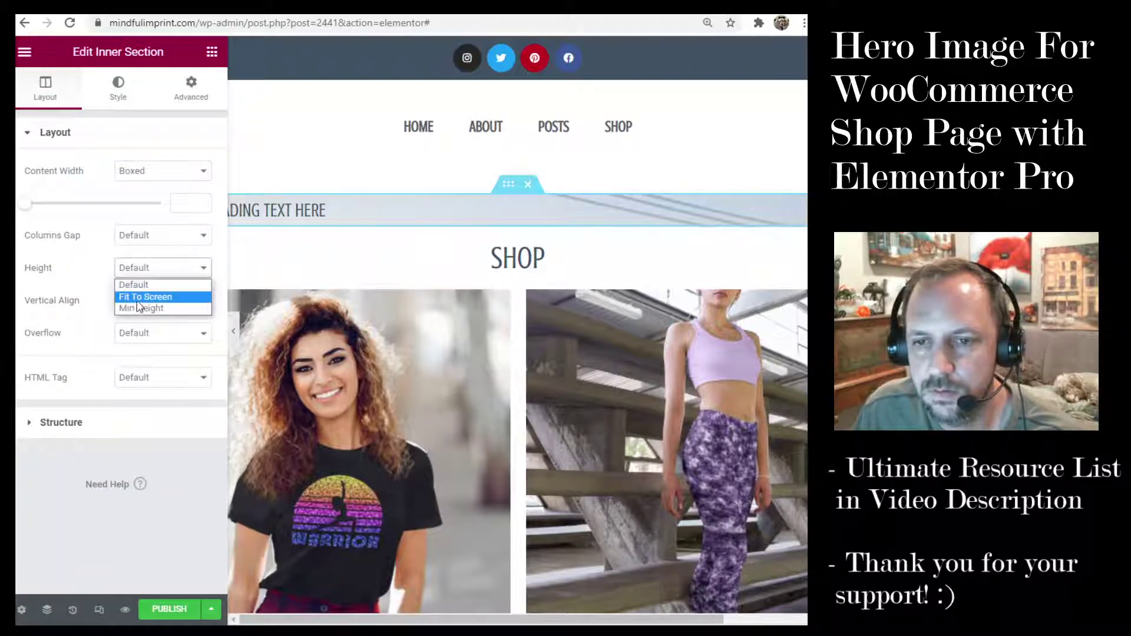
click(151, 308)
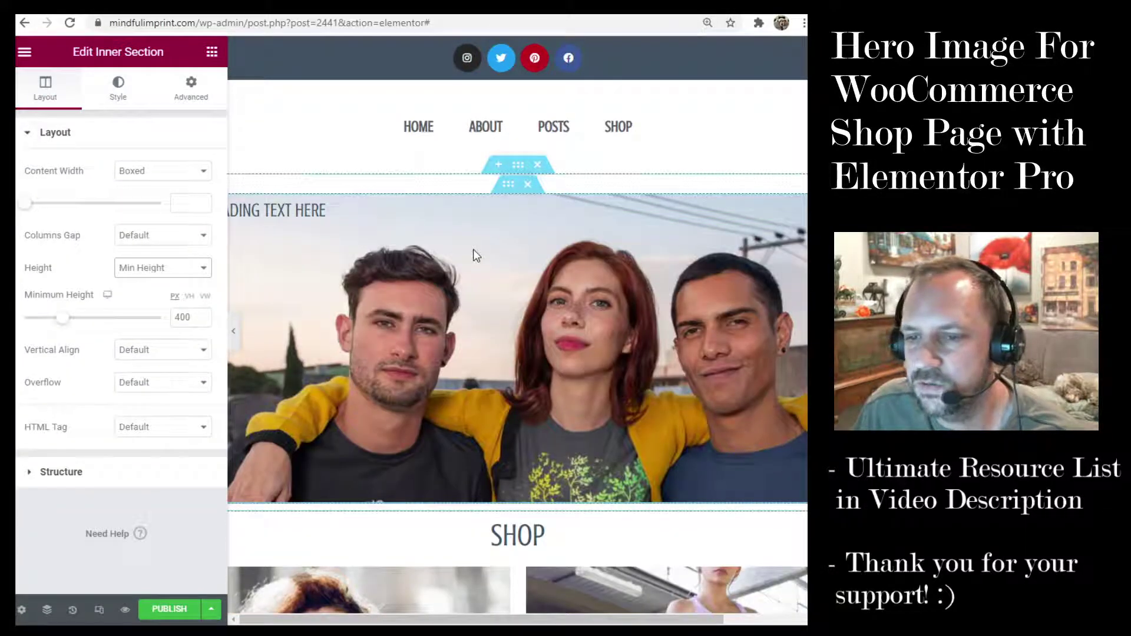
drag(65, 320, 86, 327)
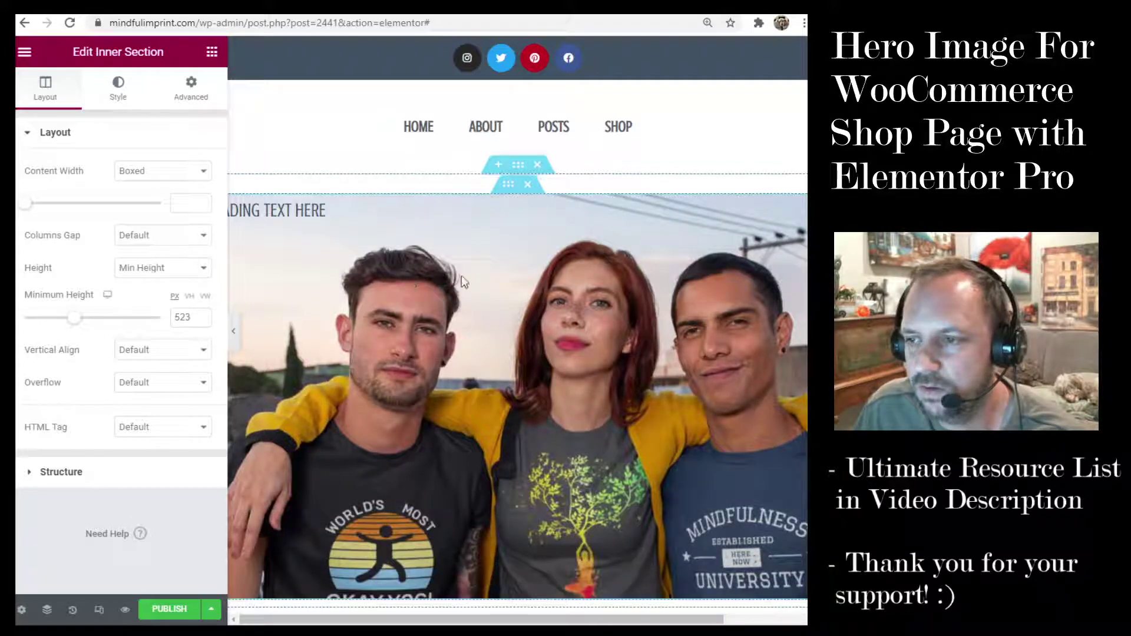
scroll(589, 260, down, 3)
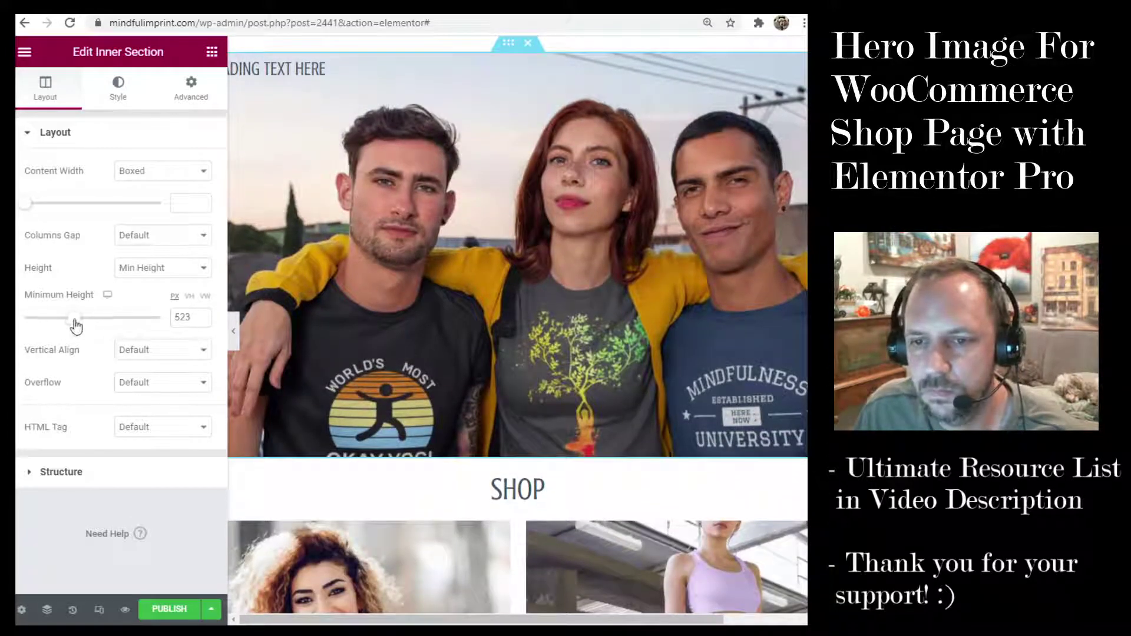
scroll(542, 122, up, 2)
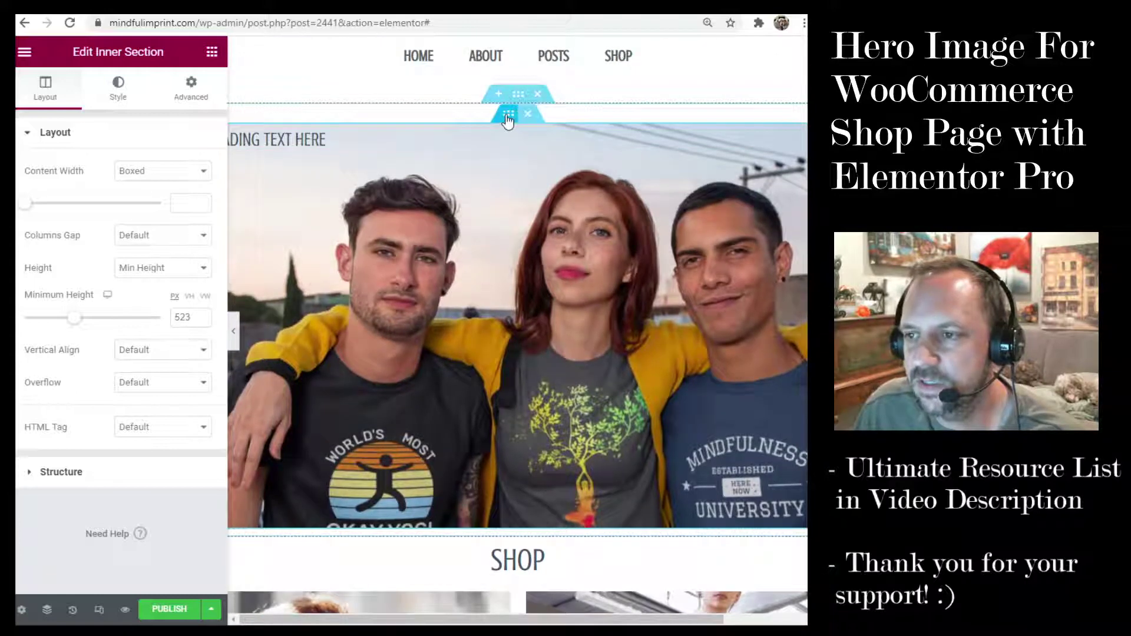
Set the inner section's background image position to Center Center and its size to Cover.
click(118, 88)
click(156, 379)
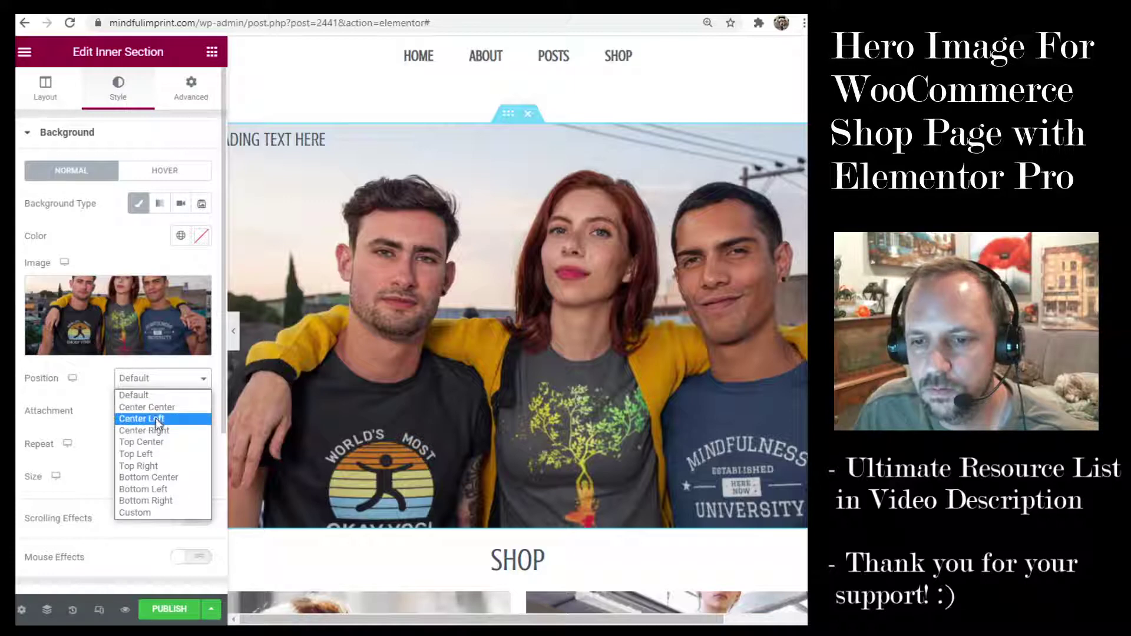
click(157, 407)
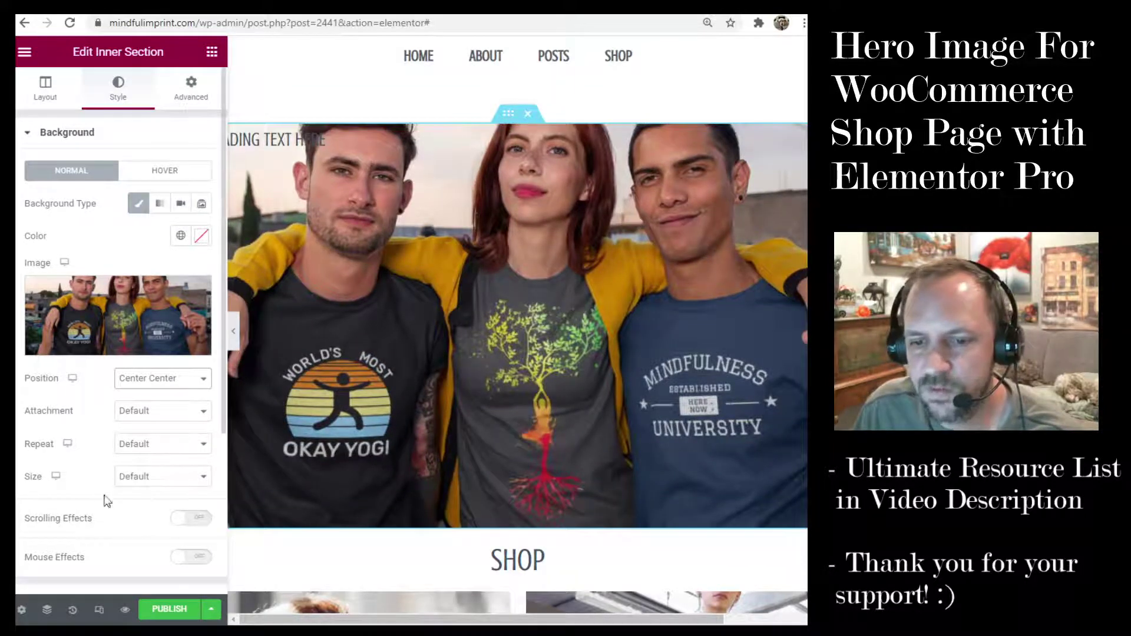
click(158, 476)
click(151, 516)
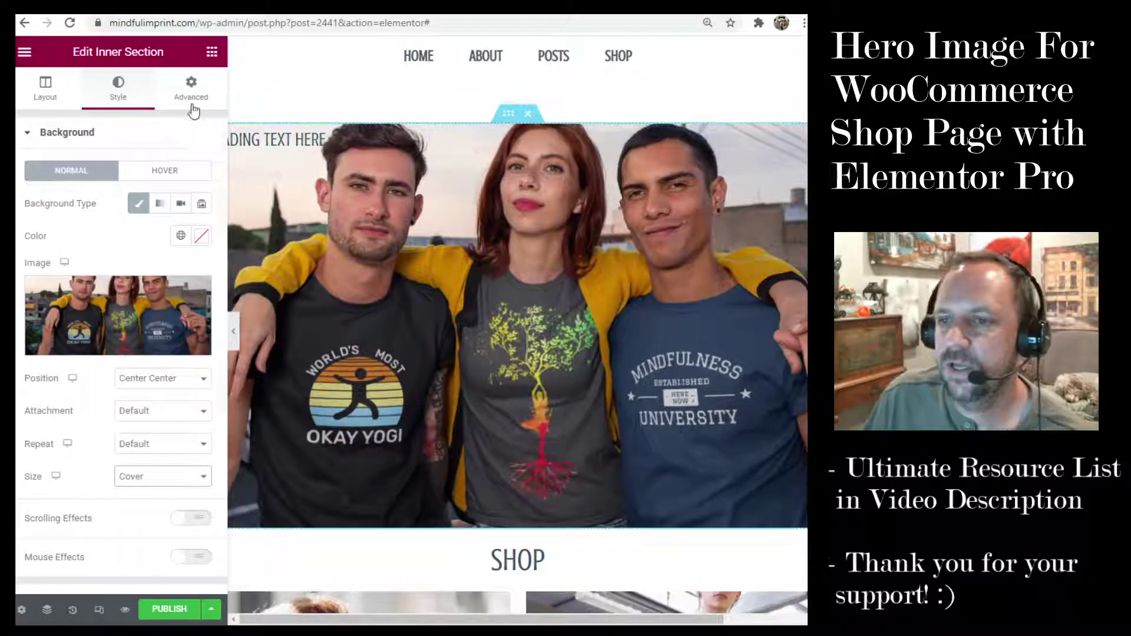
scroll(545, 322, up, 1)
scroll(543, 317, down, 5)
scroll(504, 112, up, 3)
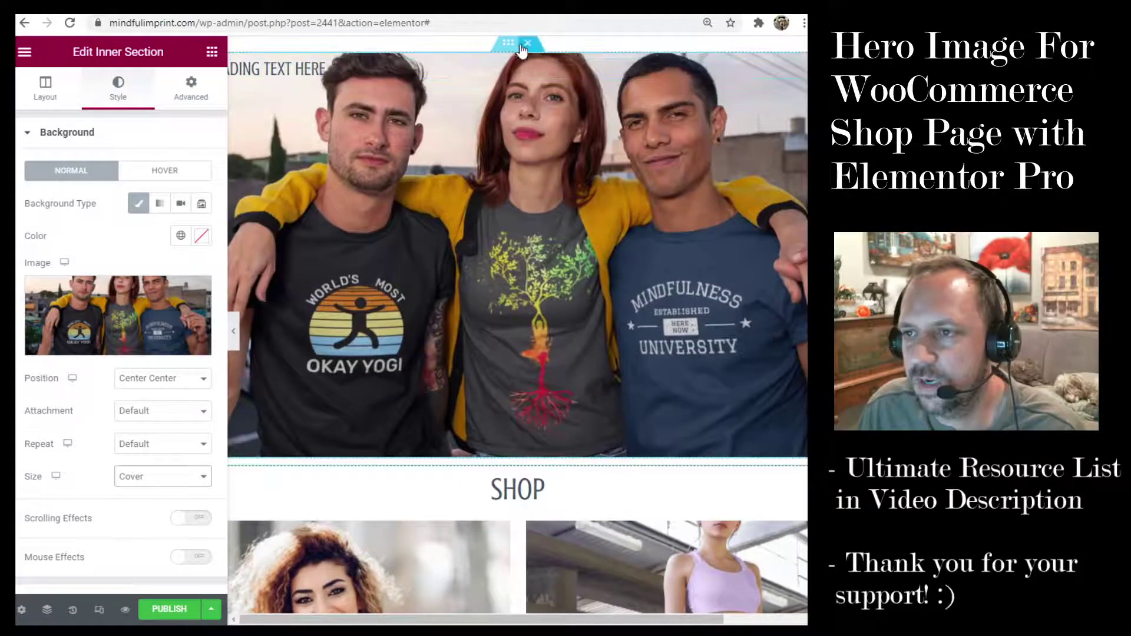
Add a gradient background overlay to the inner section with a transparent light grey first color and #482B88 as the second color.
click(51, 139)
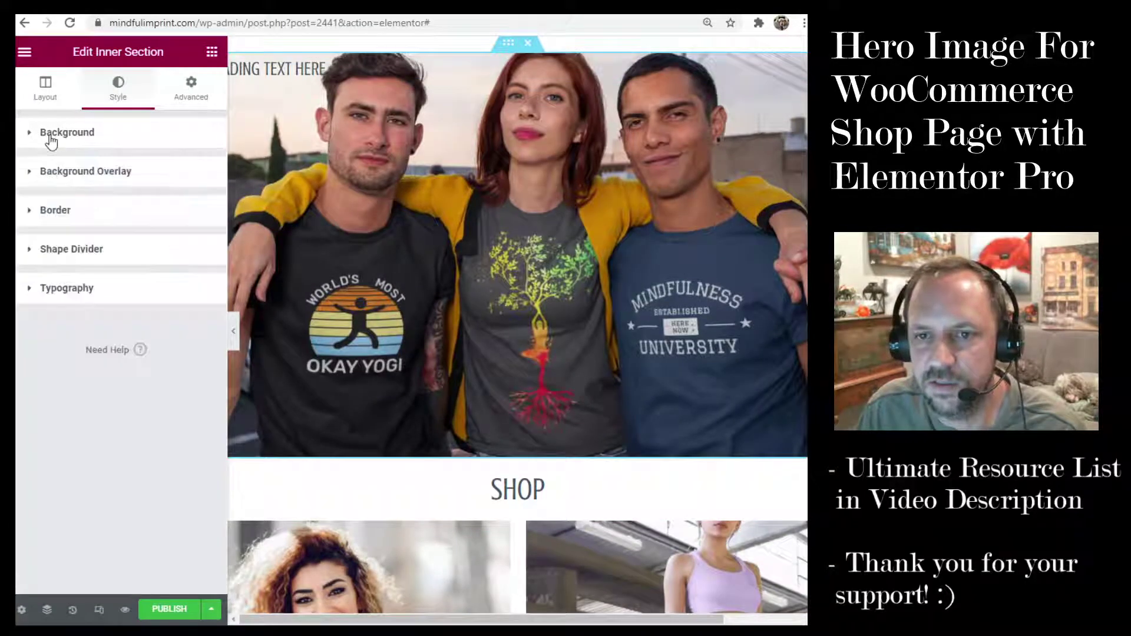
click(104, 176)
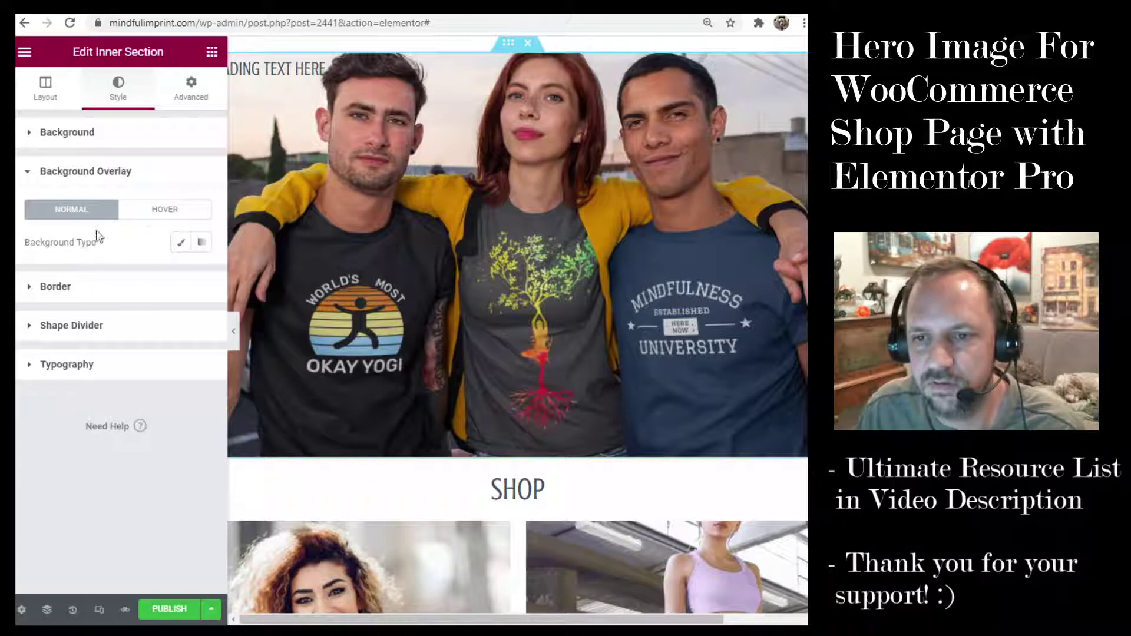
click(202, 242)
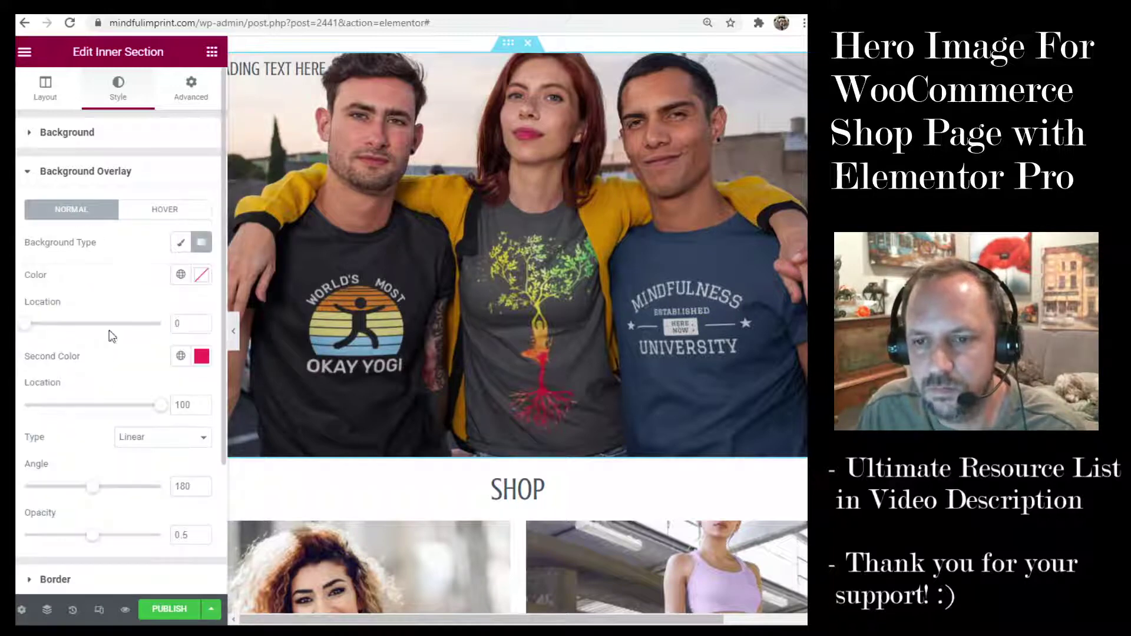
click(201, 275)
click(132, 349)
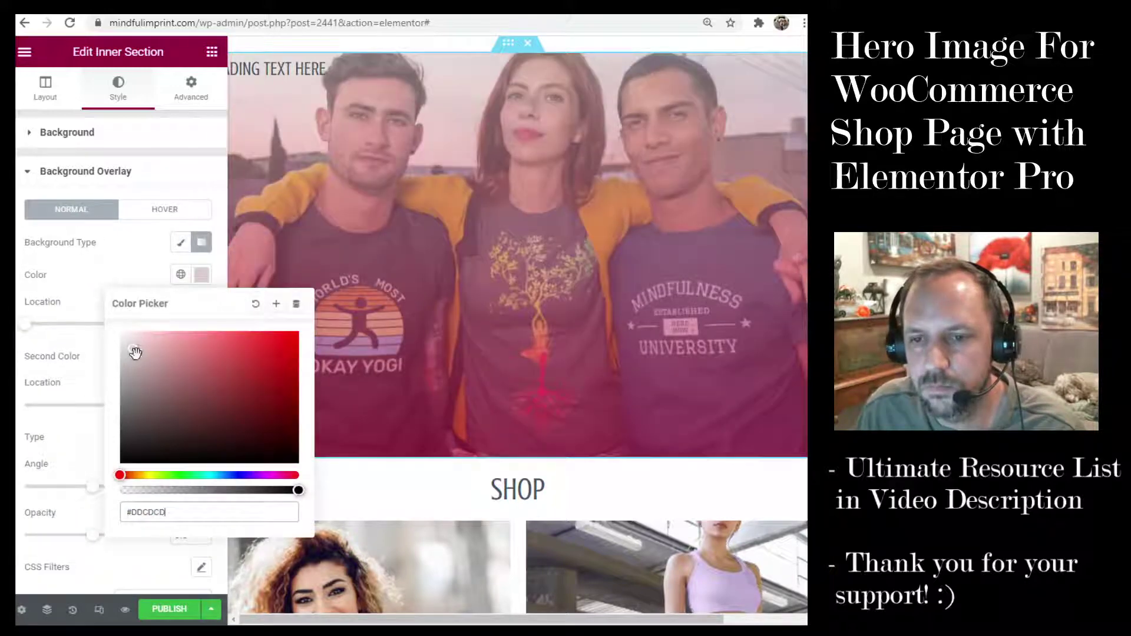
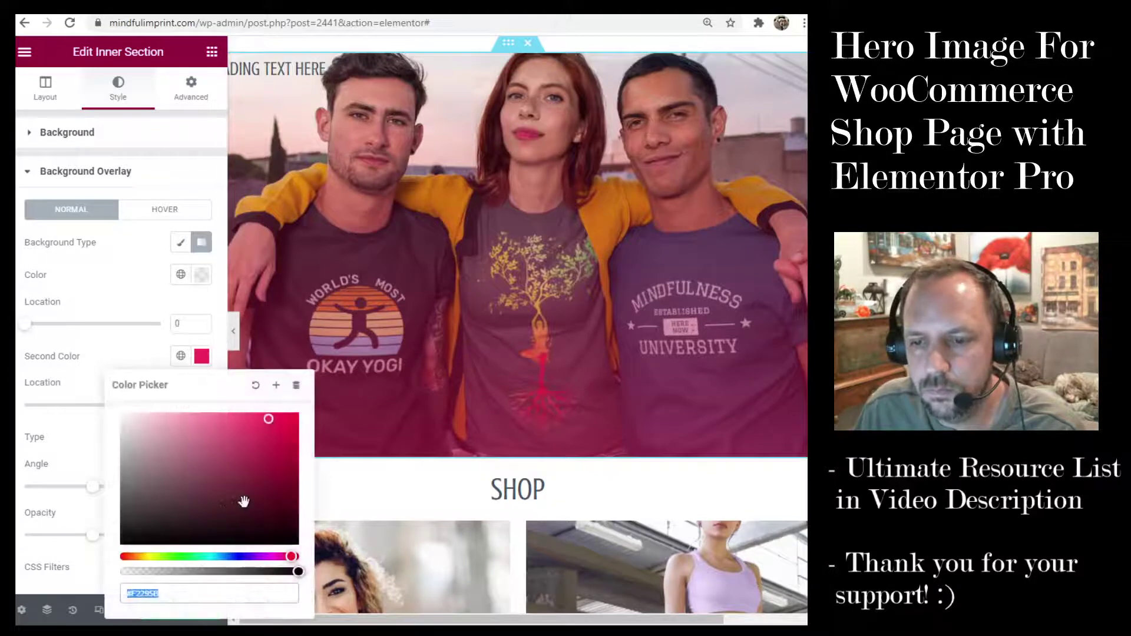
click(248, 557)
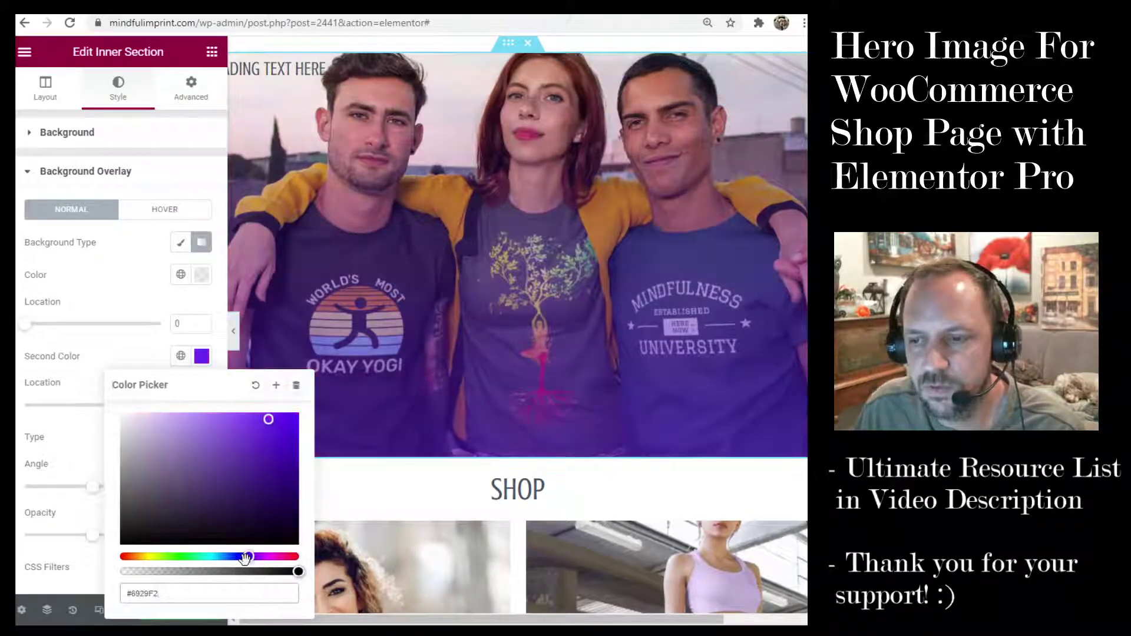
click(242, 473)
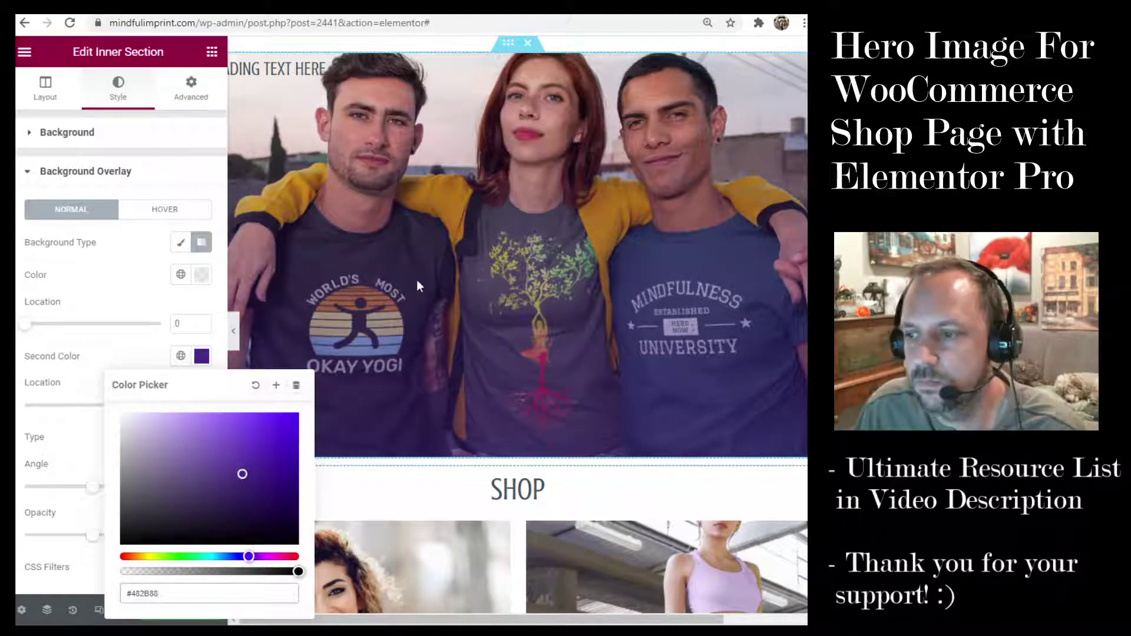
click(108, 302)
Set the inner section's vertical alignment to Middle so the heading sits halfway down the hero image.
scroll(652, 273, up, 3)
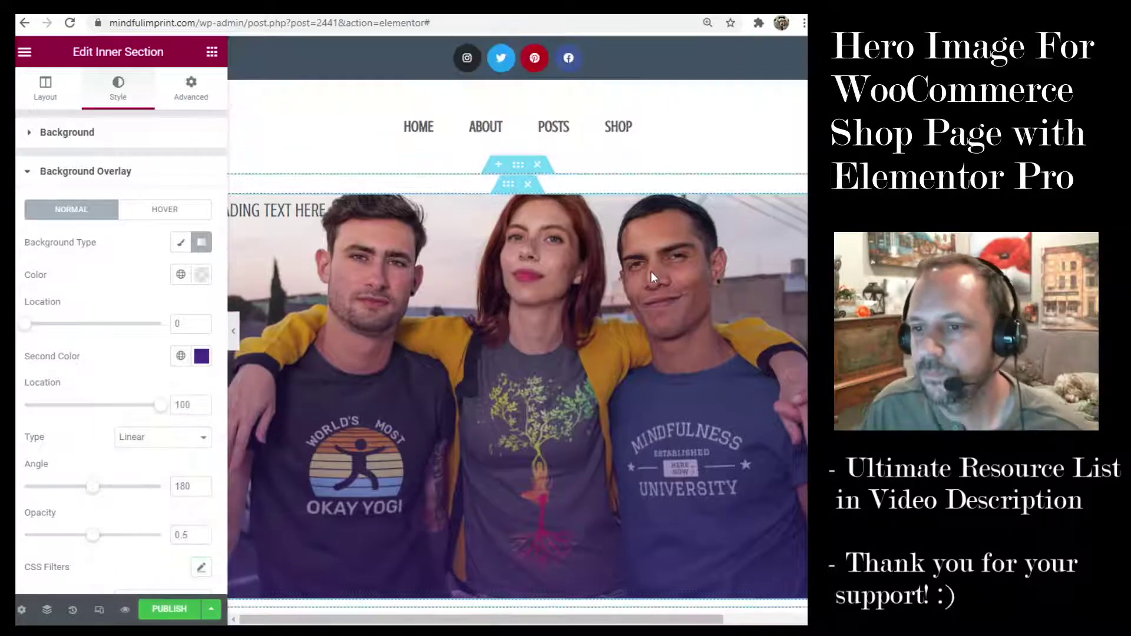
click(382, 201)
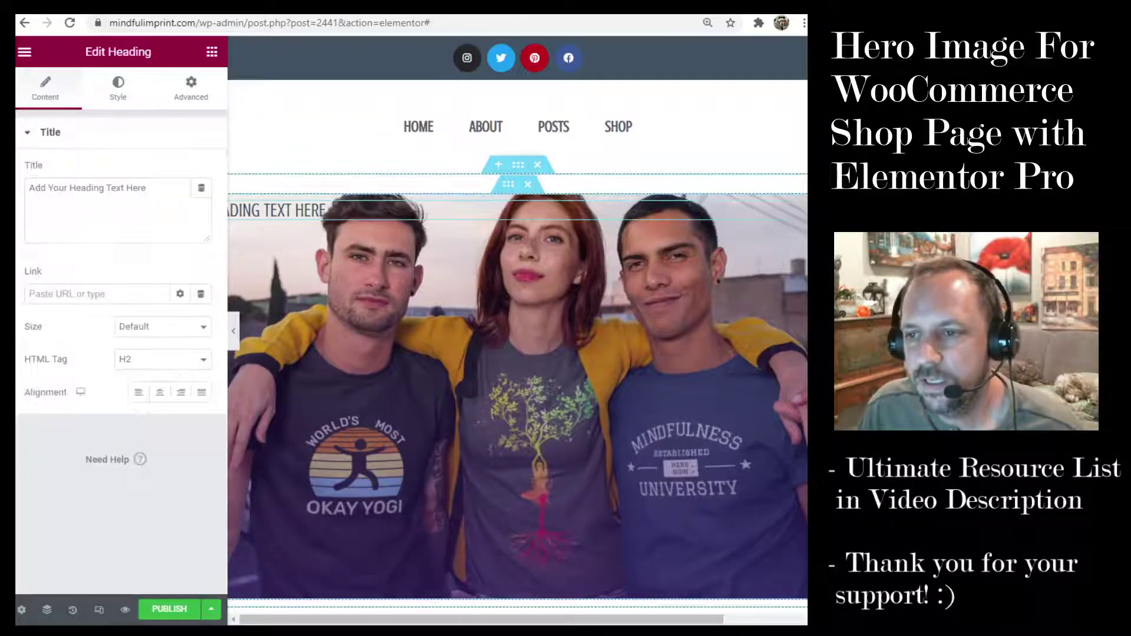
click(508, 184)
click(45, 88)
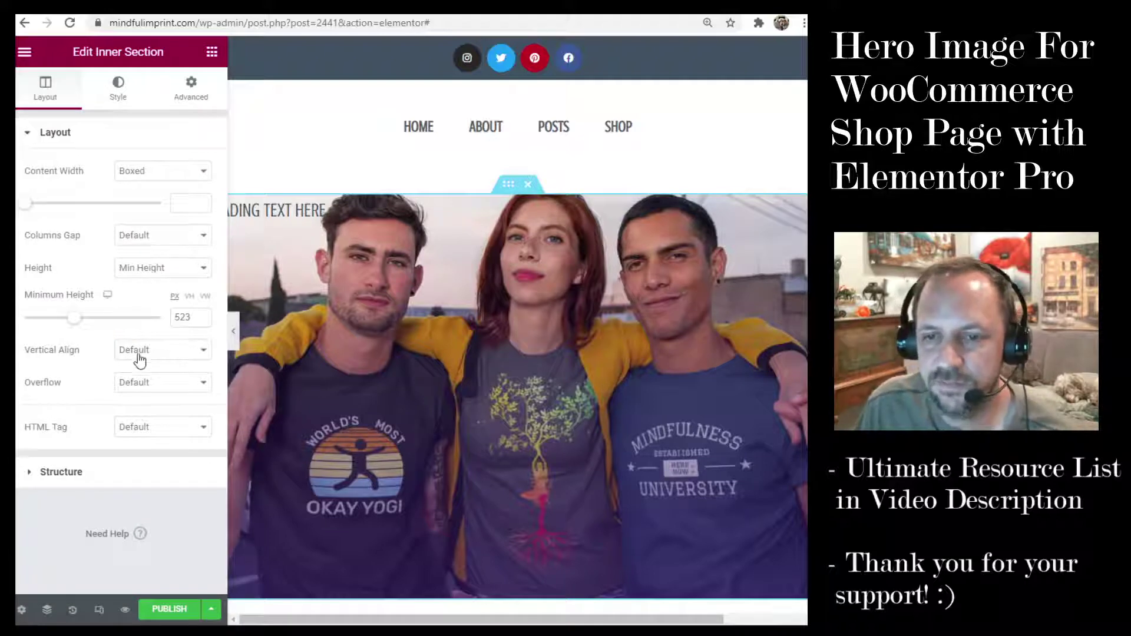
click(159, 352)
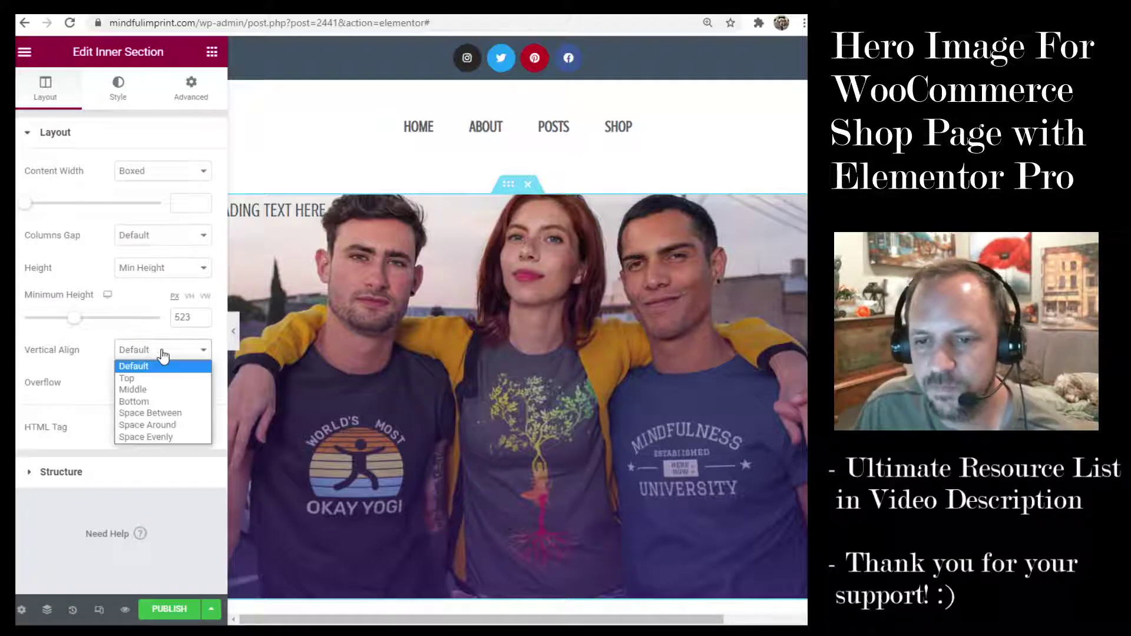
click(150, 386)
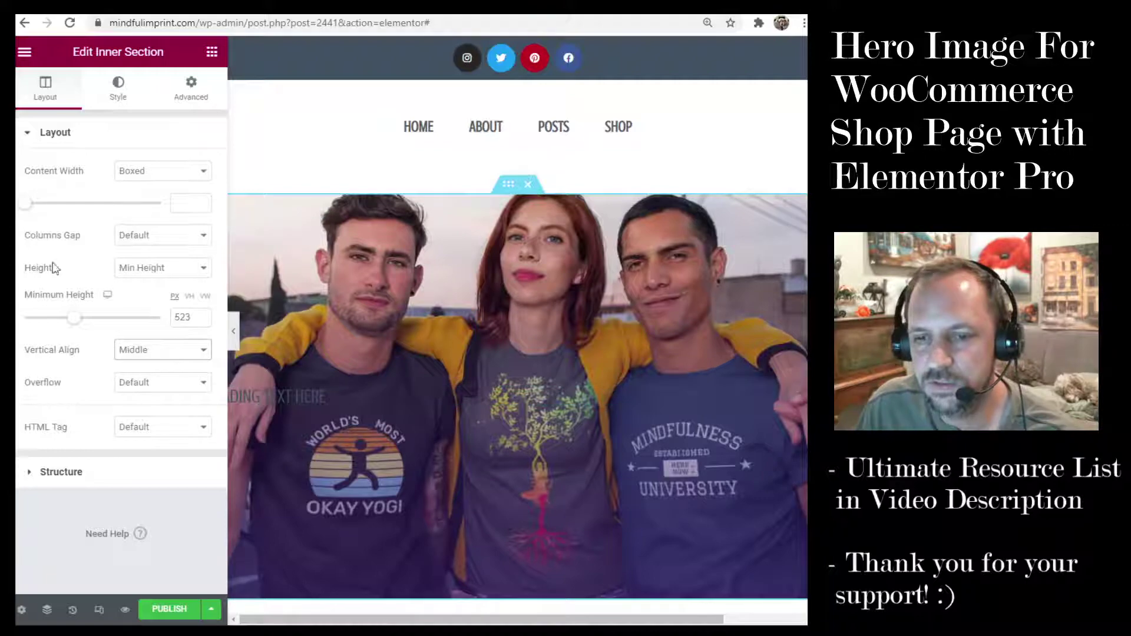
Look over the shop template from the hero image through the product grids to the pagination and footer.
scroll(563, 262, down, 3)
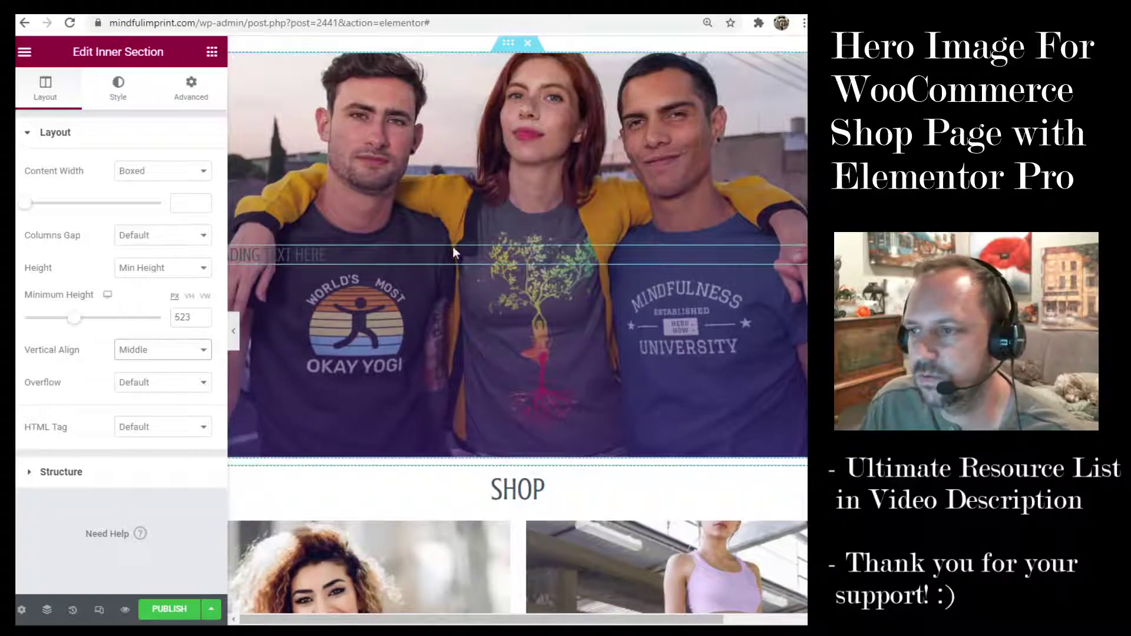
scroll(489, 265, up, 2)
scroll(582, 232, down, 8)
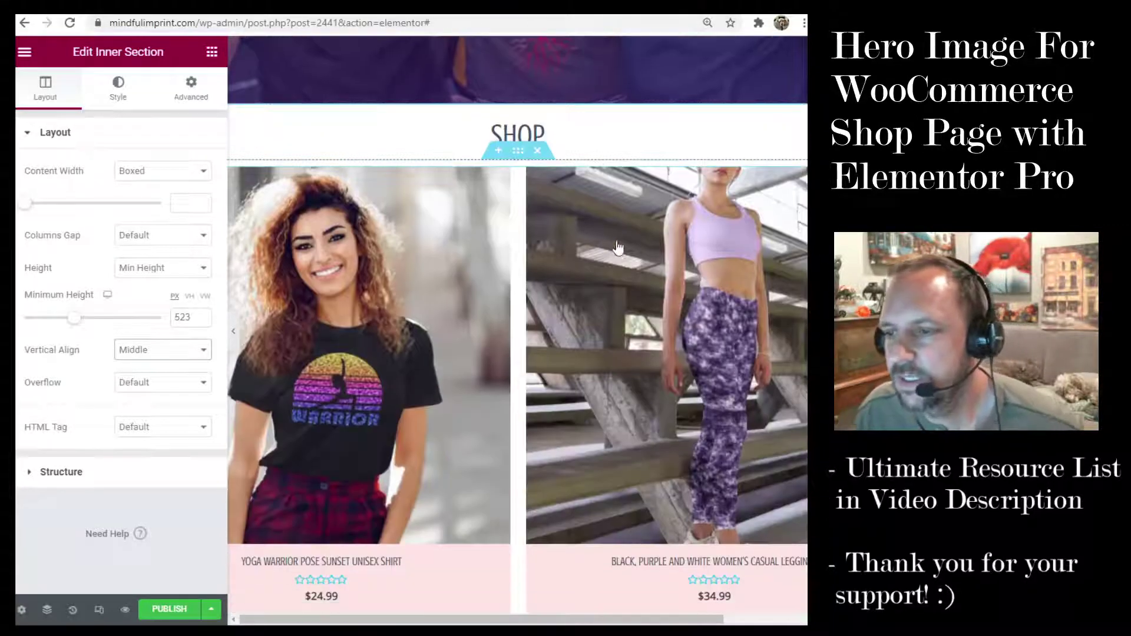
scroll(636, 243, up, 7)
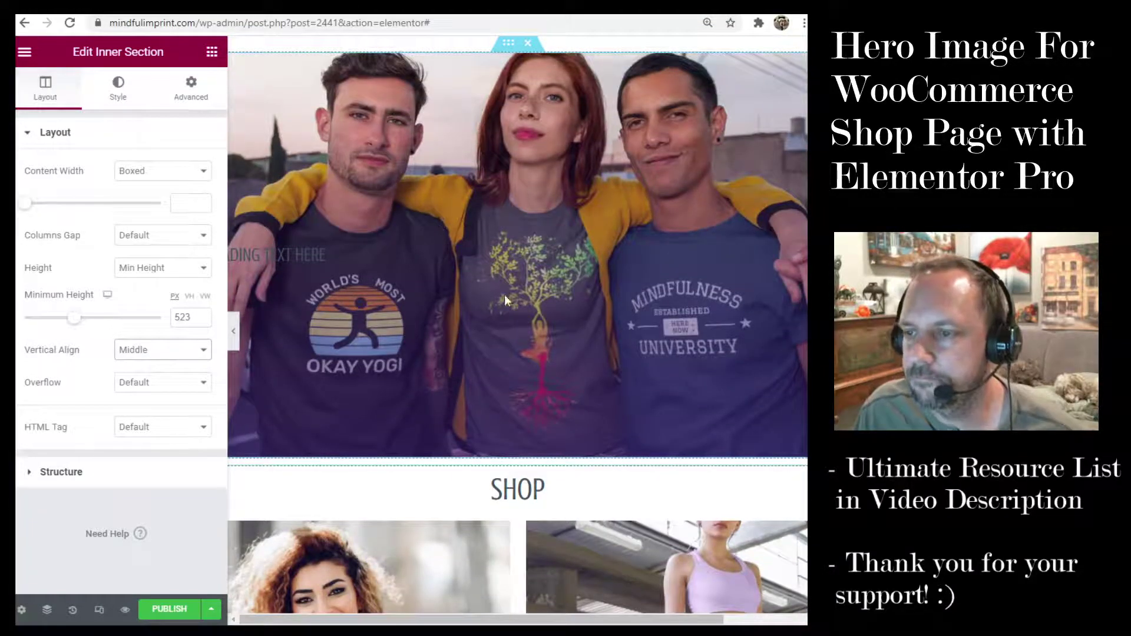
scroll(533, 274, up, 3)
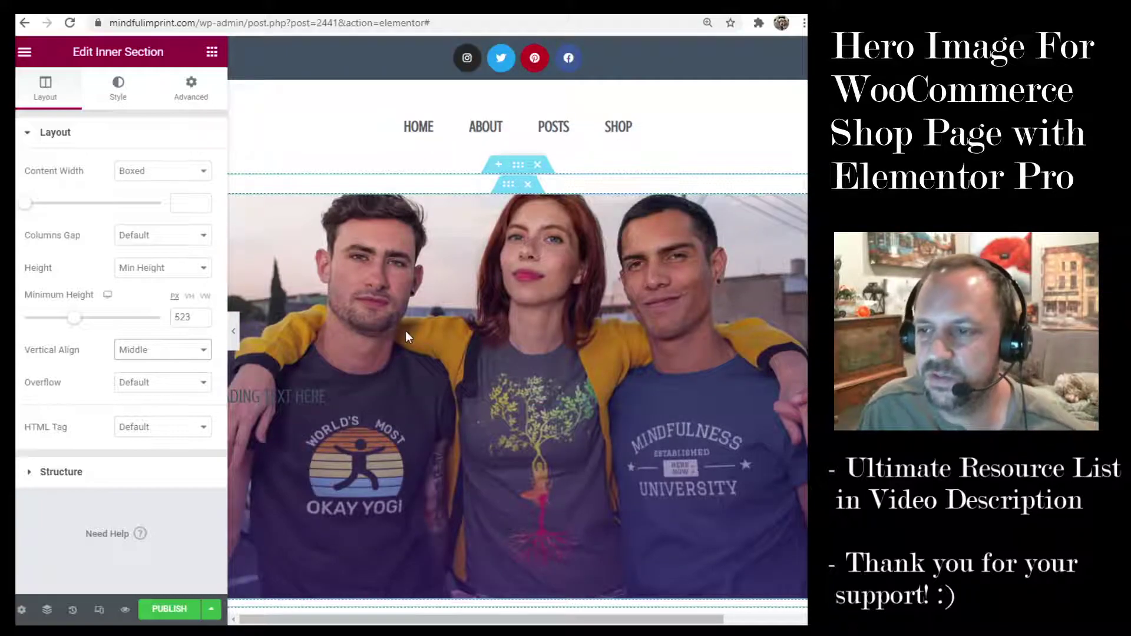
scroll(405, 331, down, 20)
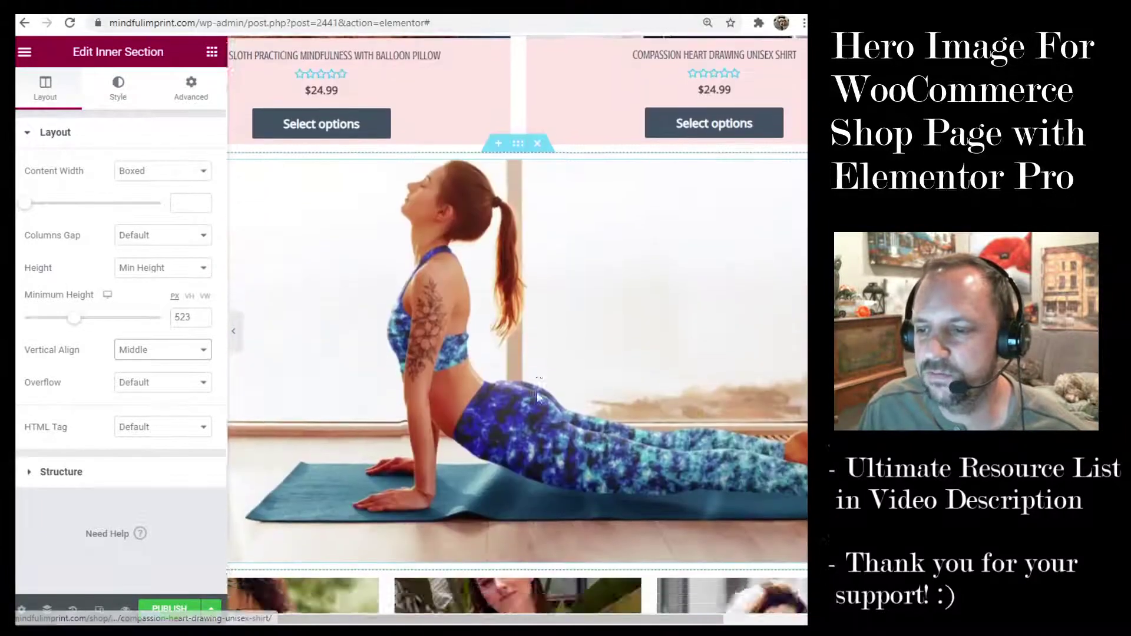
scroll(536, 391, down, 20)
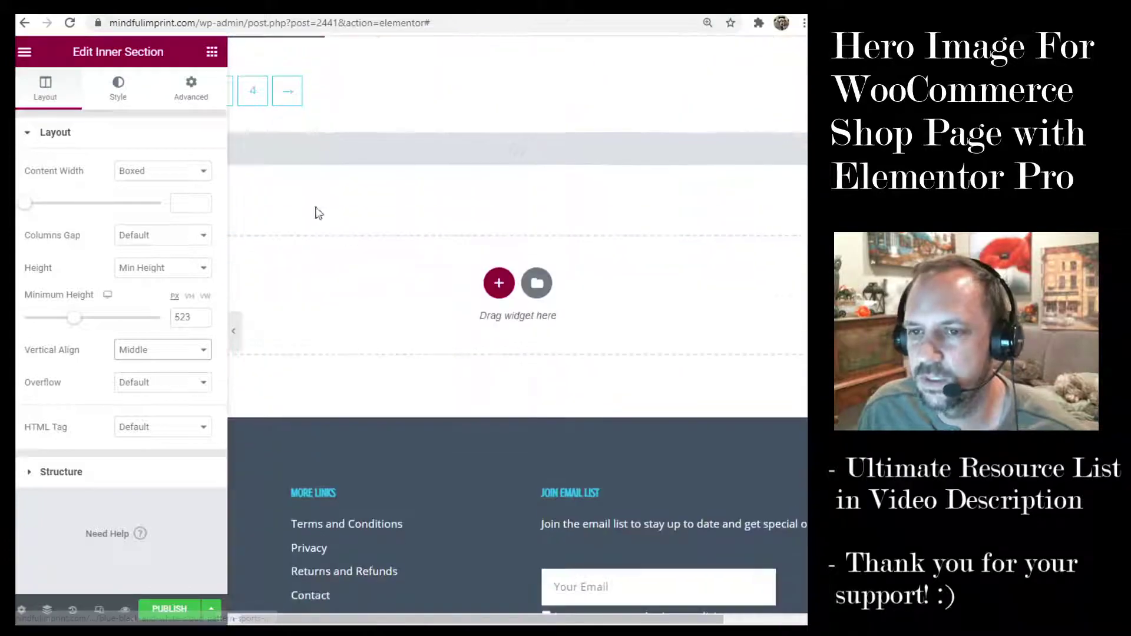
scroll(543, 306, up, 10)
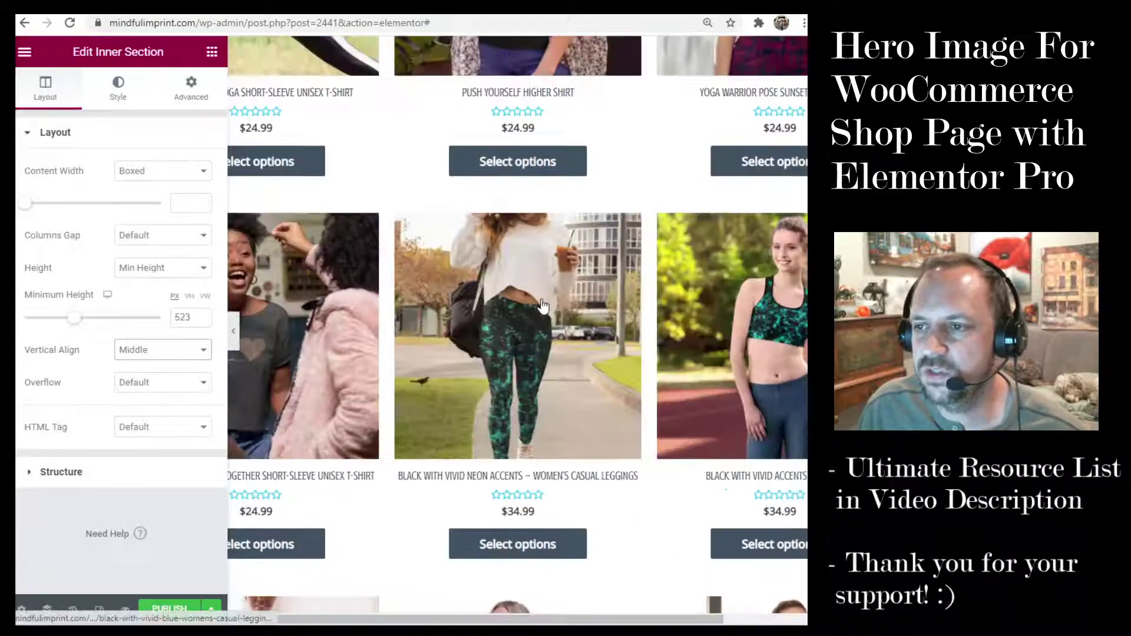
scroll(542, 305, up, 20)
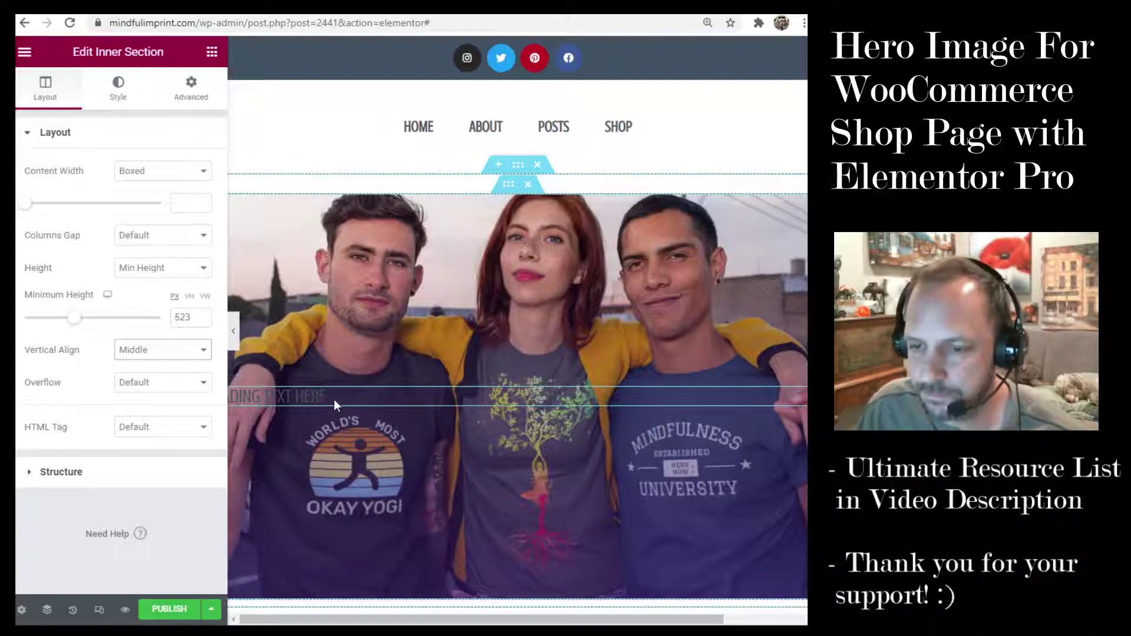
Save the shop template as a draft without publishing it.
click(211, 608)
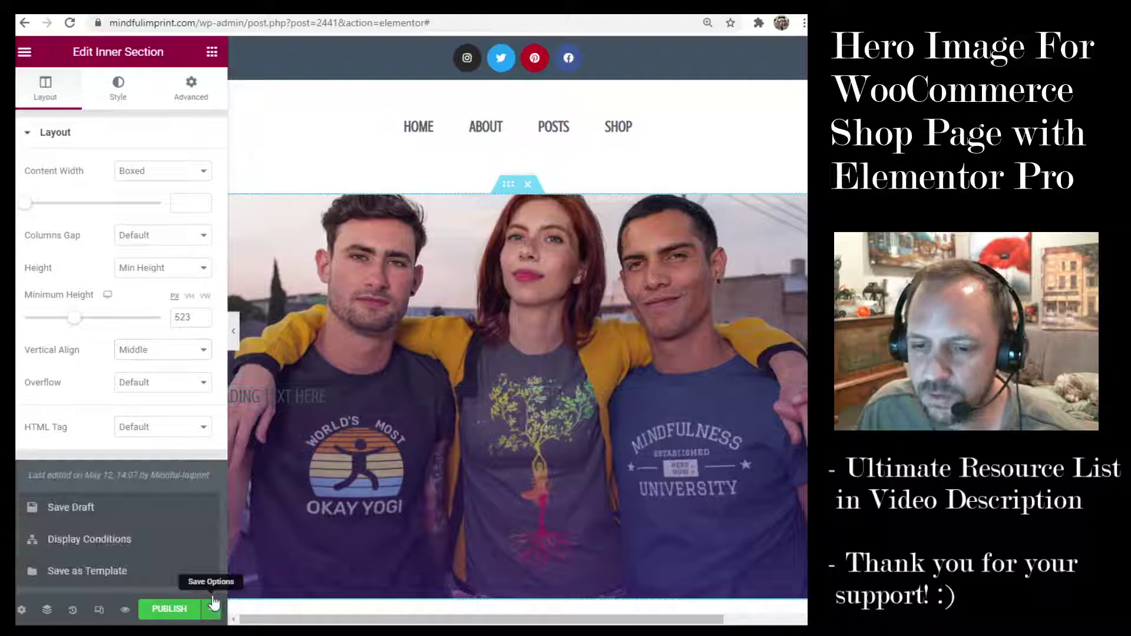
click(70, 509)
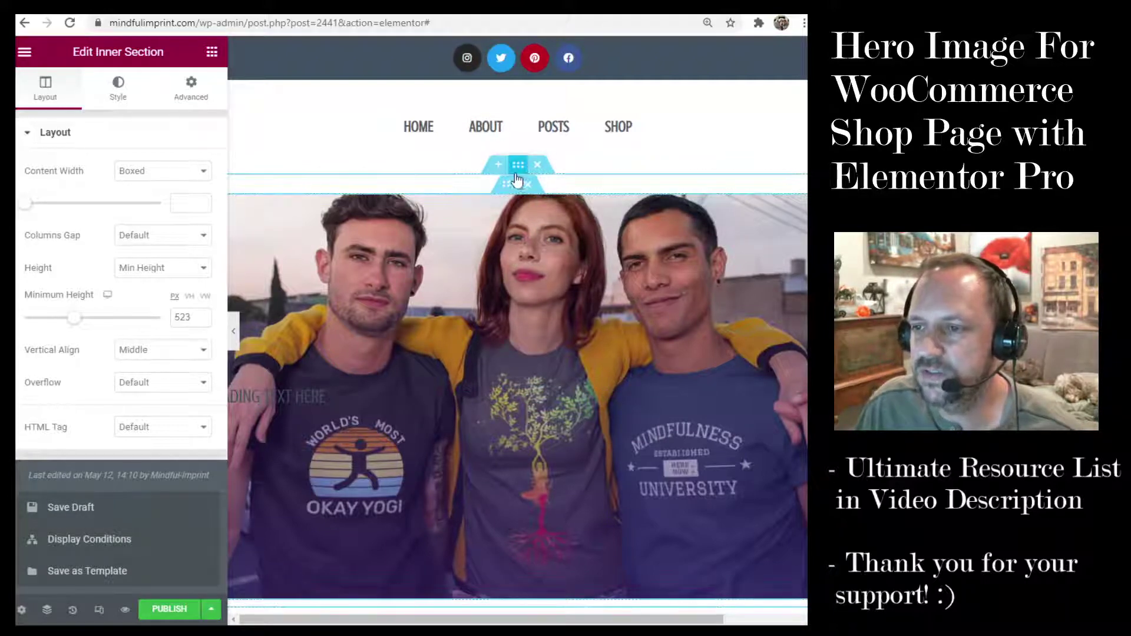
scroll(522, 463, down, 4)
scroll(547, 365, up, 4)
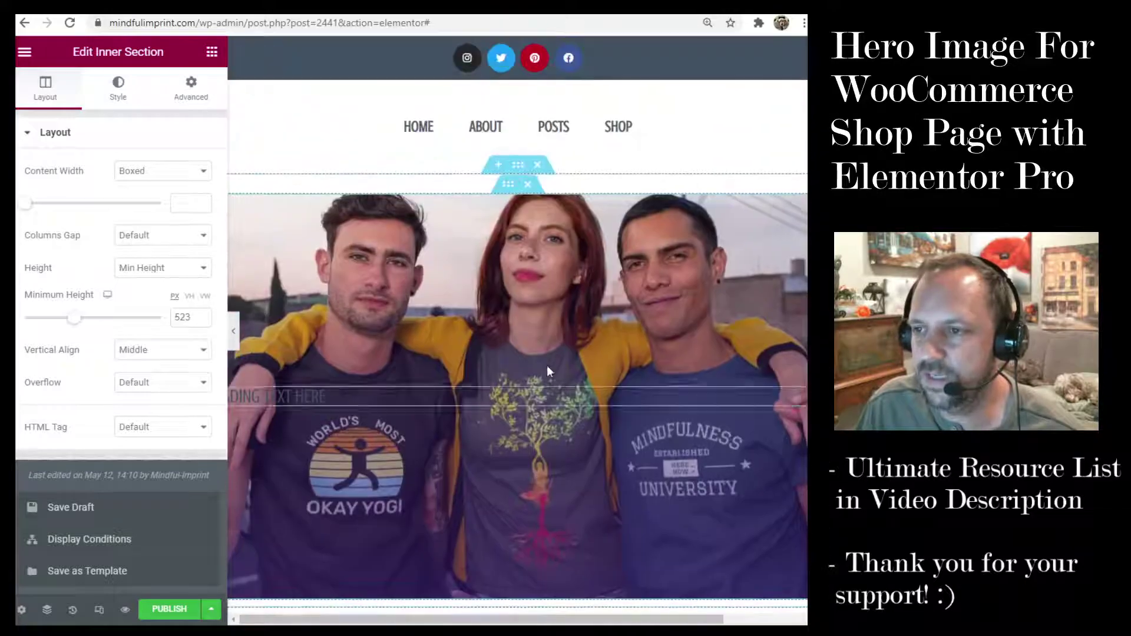
Assign the CSS class ClassThatCanHide to the outer section that holds the hero image.
click(518, 165)
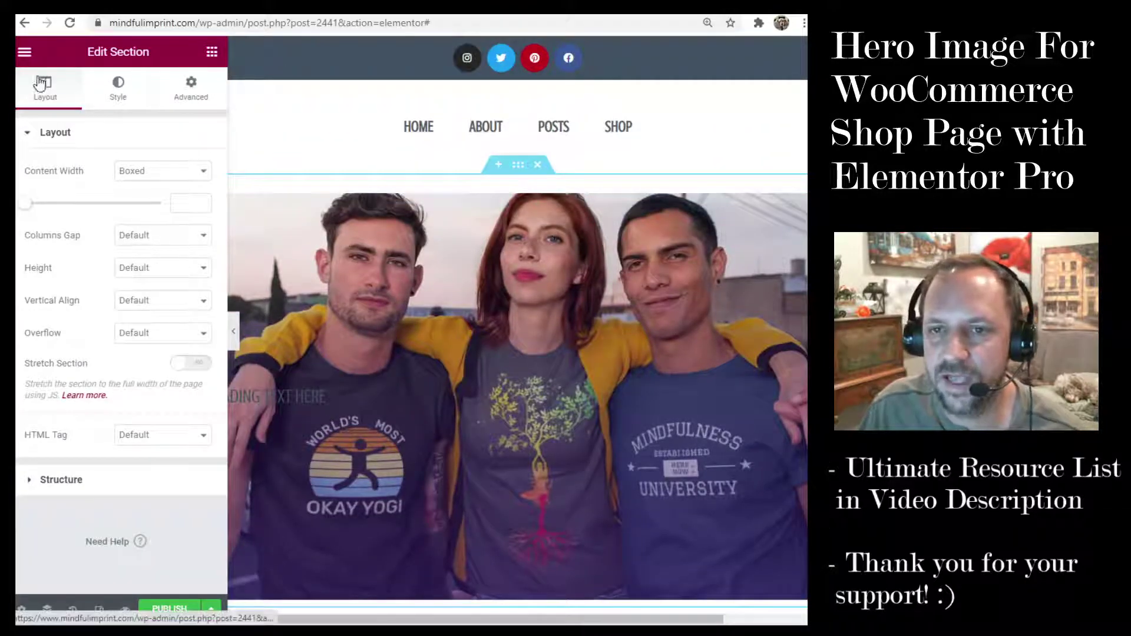
click(191, 89)
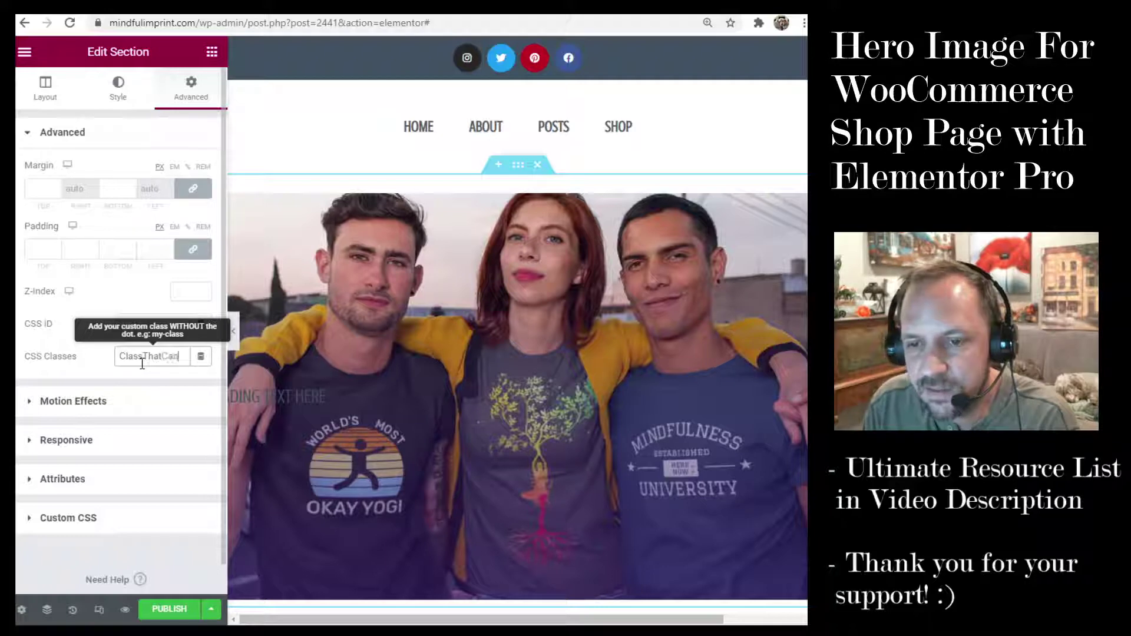
text(ide)
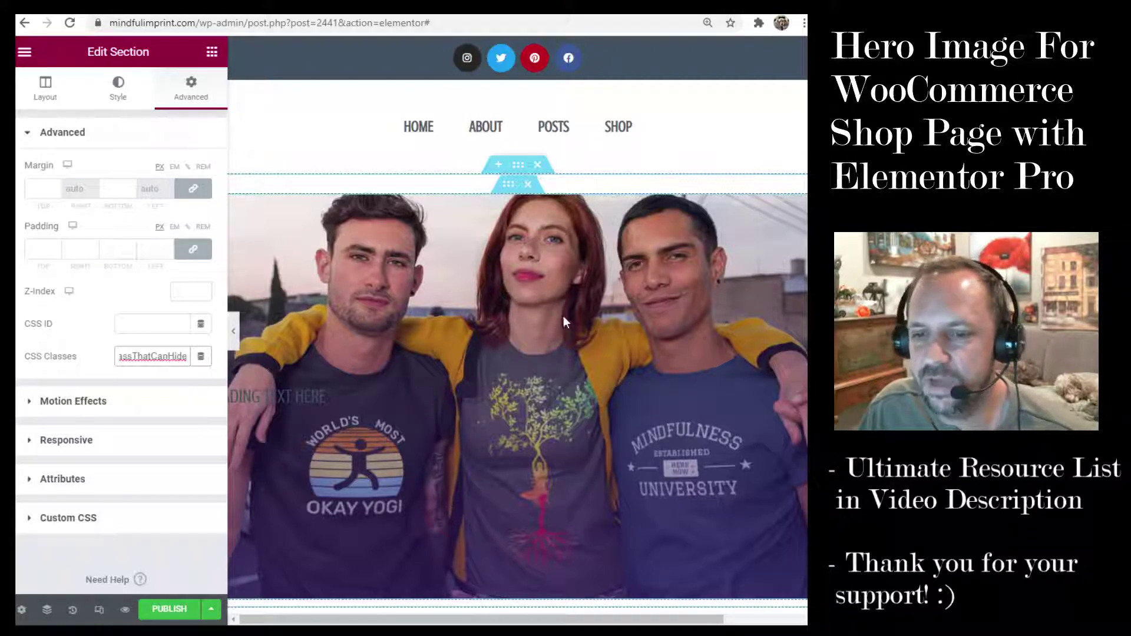
Save the template with the hero section's new CSS class as a draft.
click(211, 608)
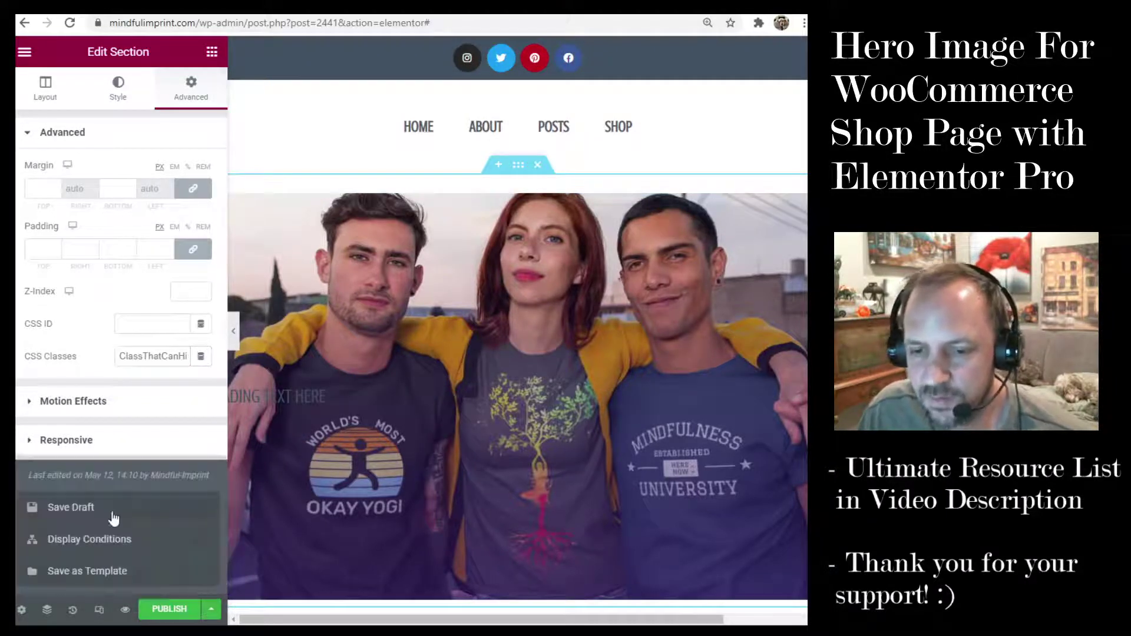
click(68, 508)
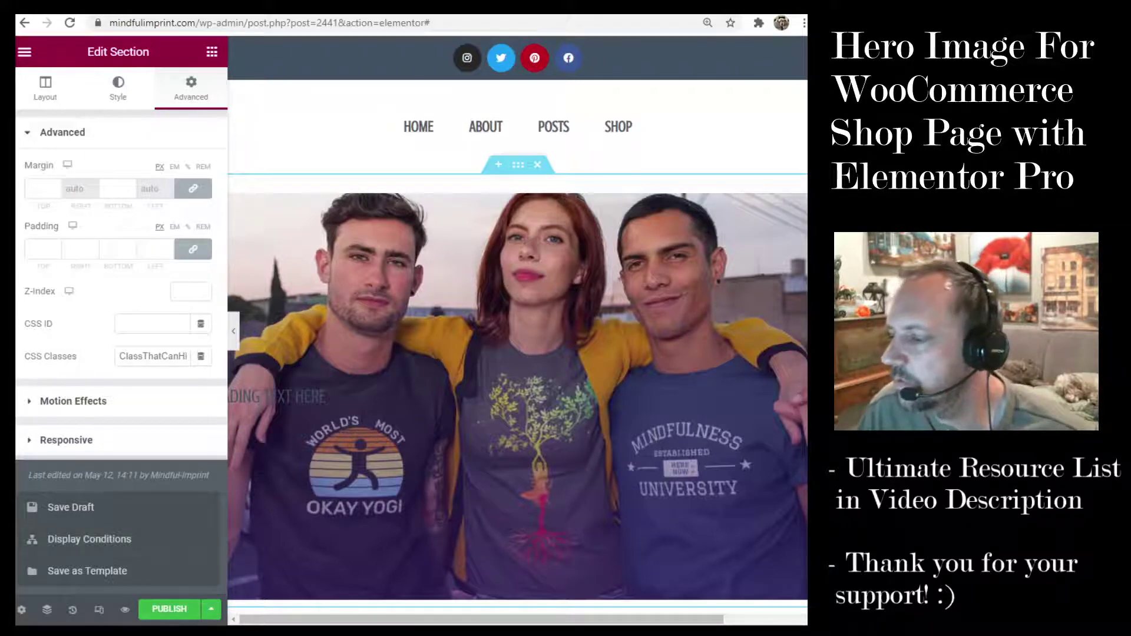
Search the widgets for html and try to place an HTML widget beneath the existing code block below the pagination.
scroll(542, 312, down, 15)
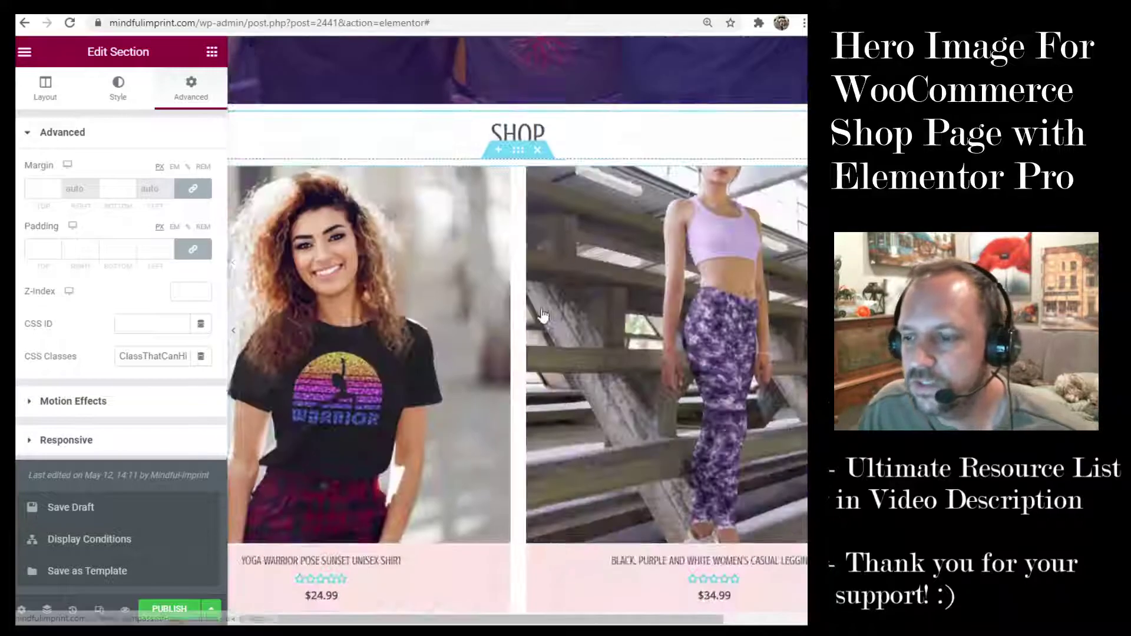
scroll(539, 314, down, 3)
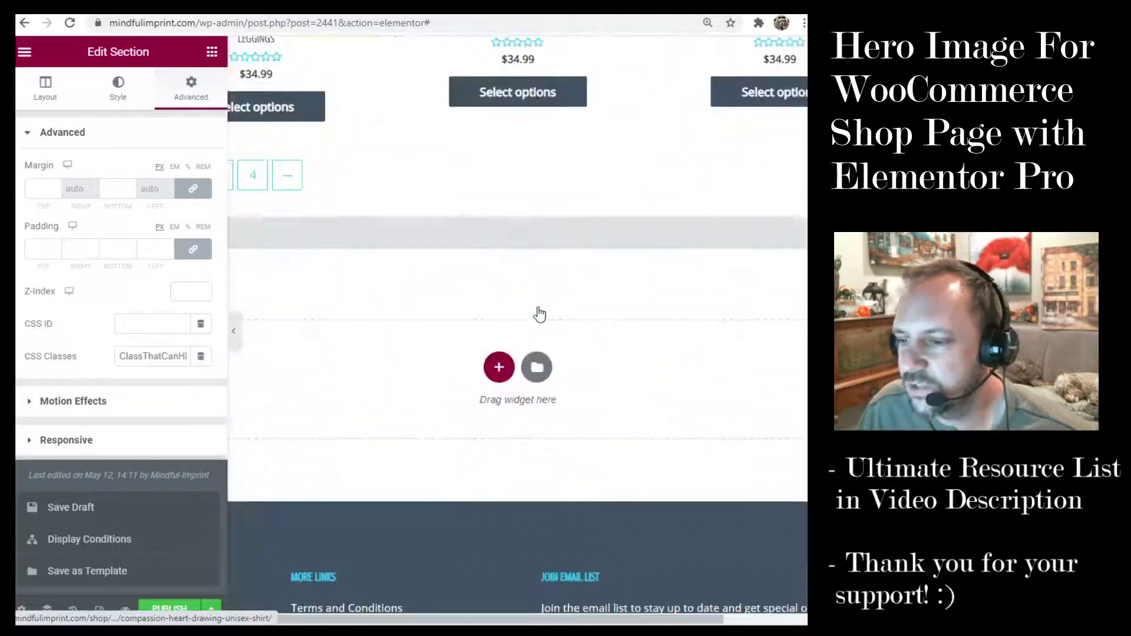
click(524, 228)
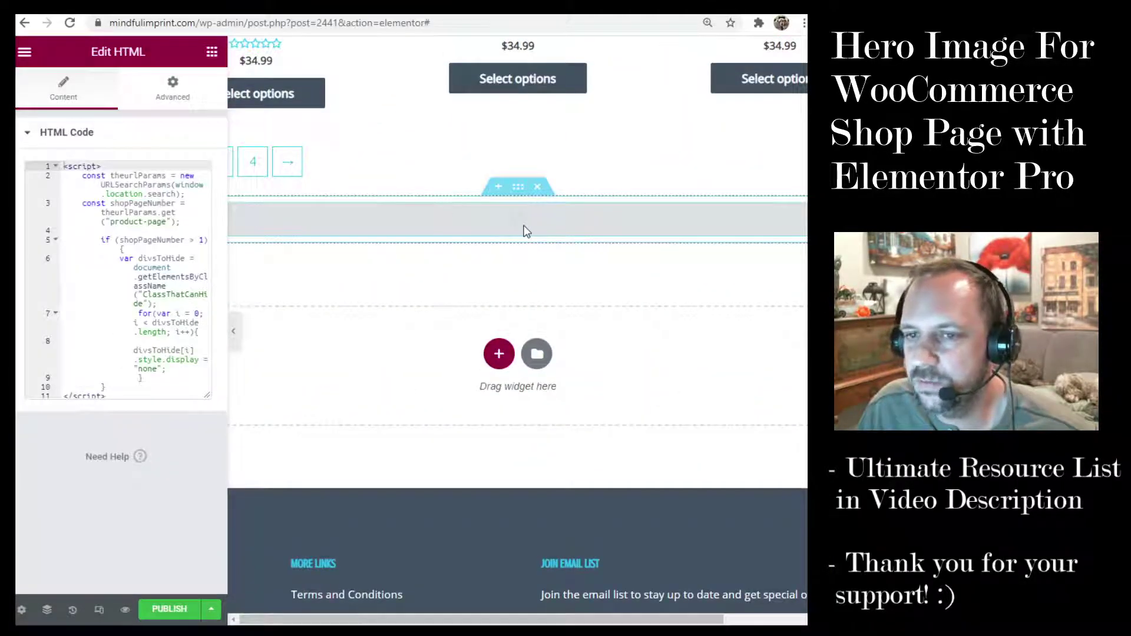
click(211, 51)
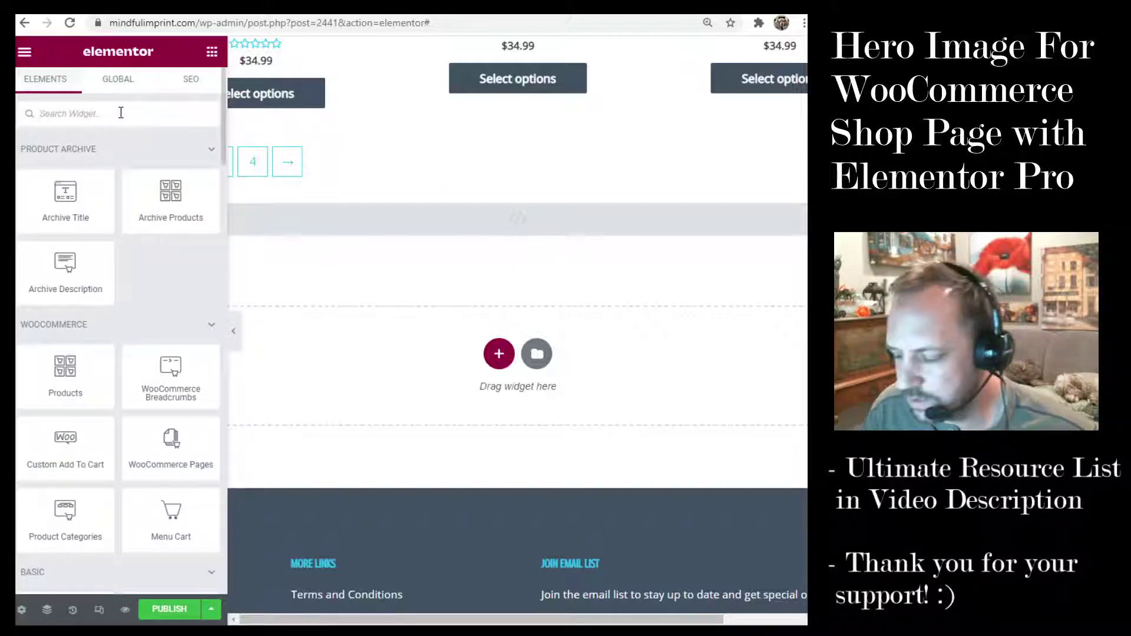
text(html)
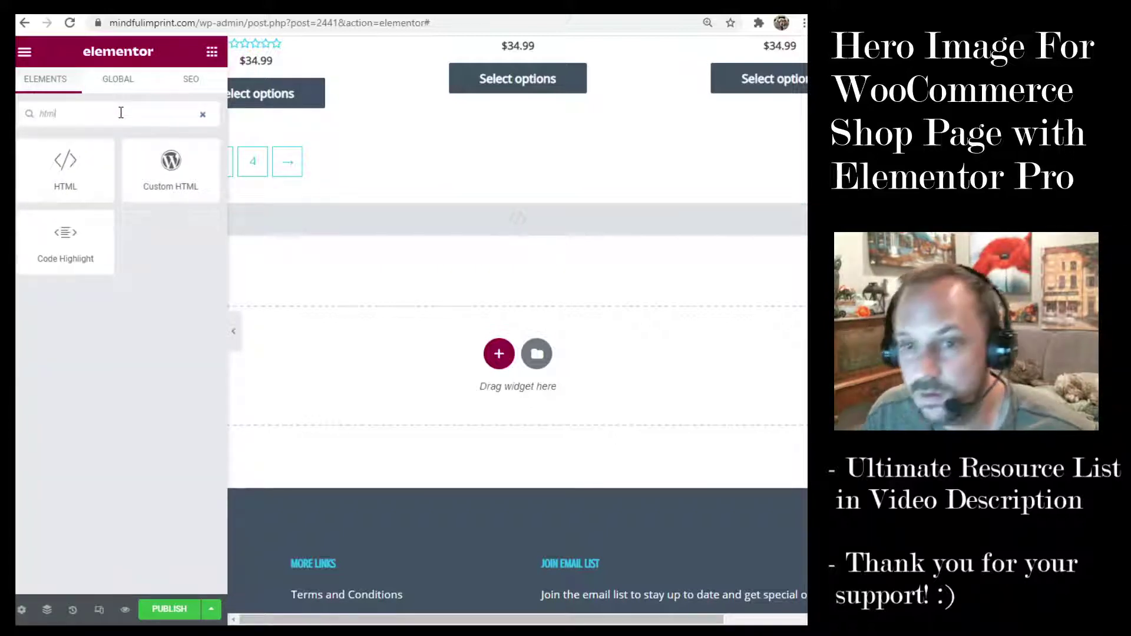
drag(67, 175, 578, 222)
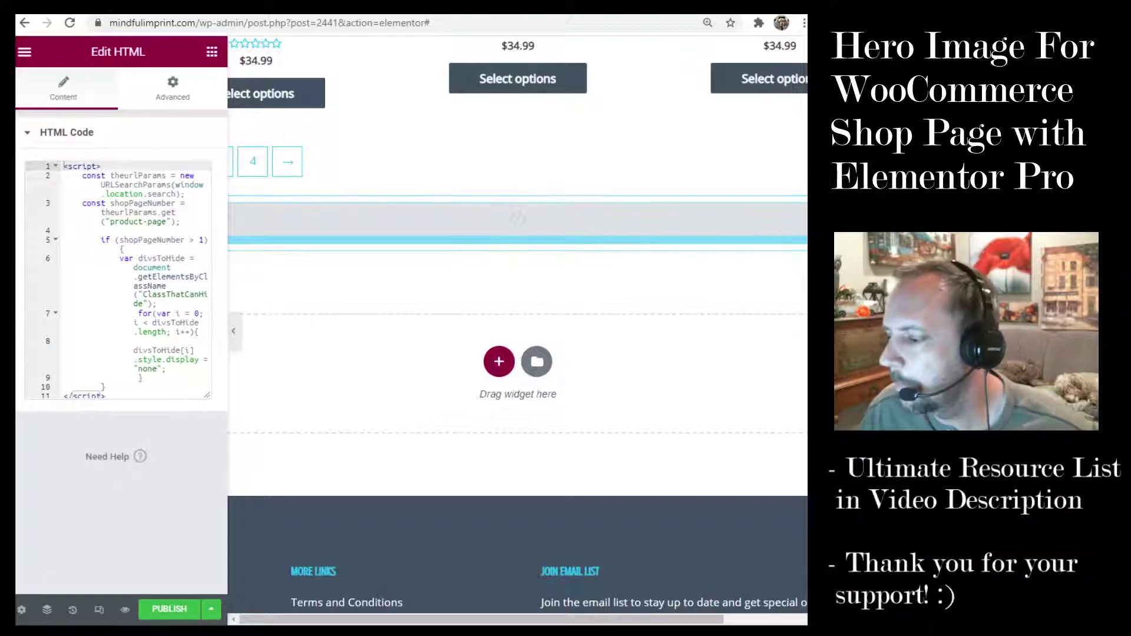
Switch to Notepad and review the hiding script's product-page parameter, page number condition, ClassThatCanHide class name and display style.
key(alt+Tab)
drag(505, 23, 352, 78)
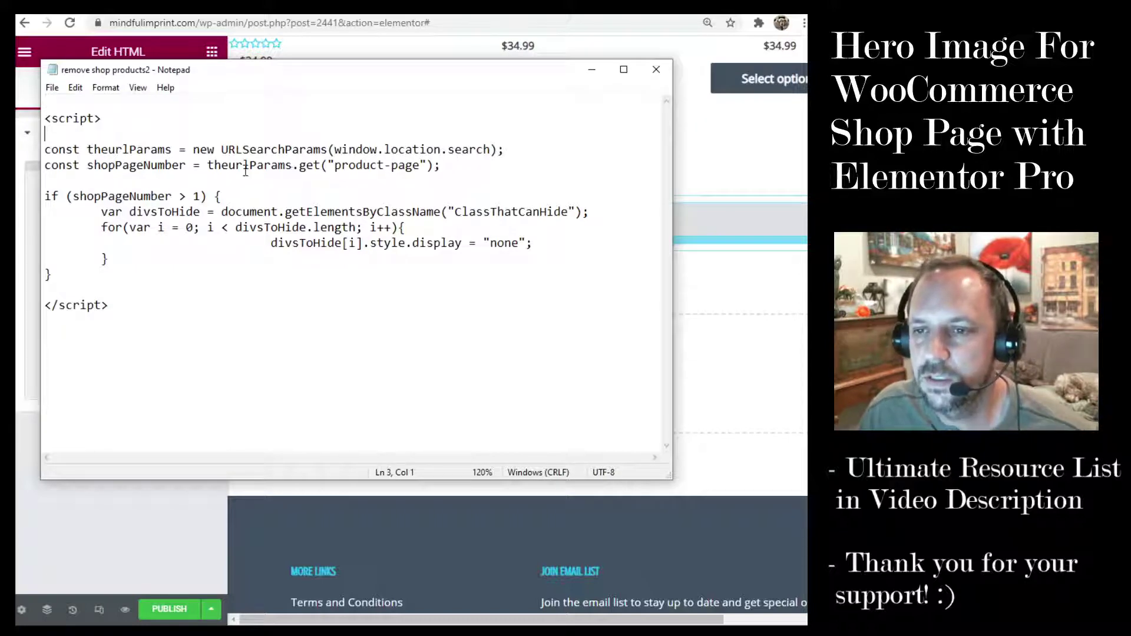
drag(342, 167, 400, 167)
click(414, 167)
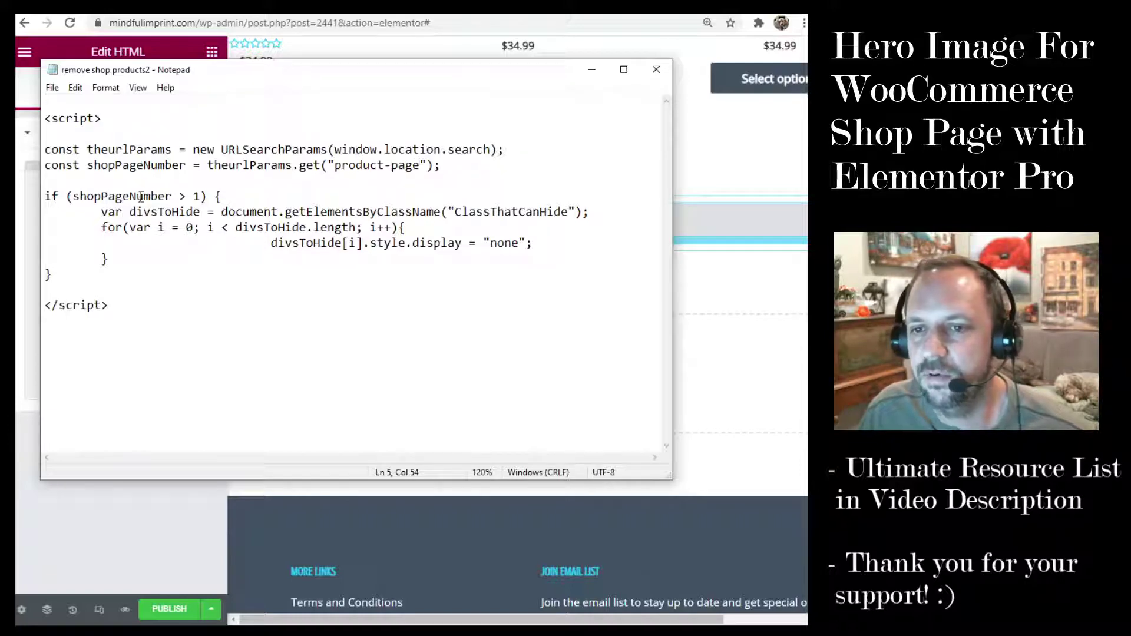
double_click(196, 196)
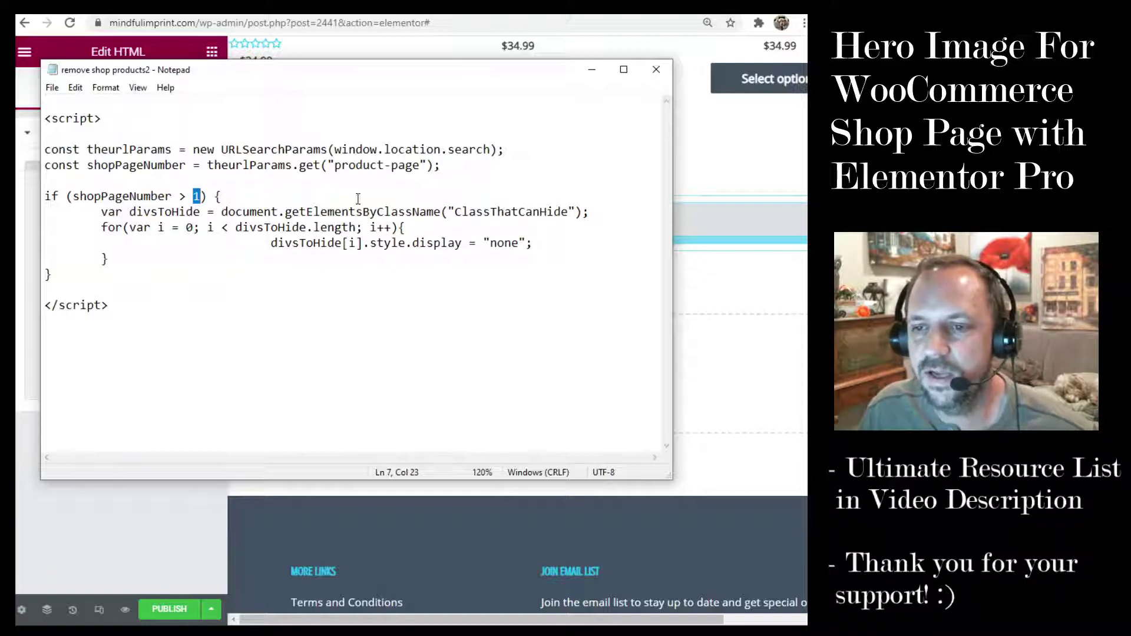
drag(467, 213, 547, 212)
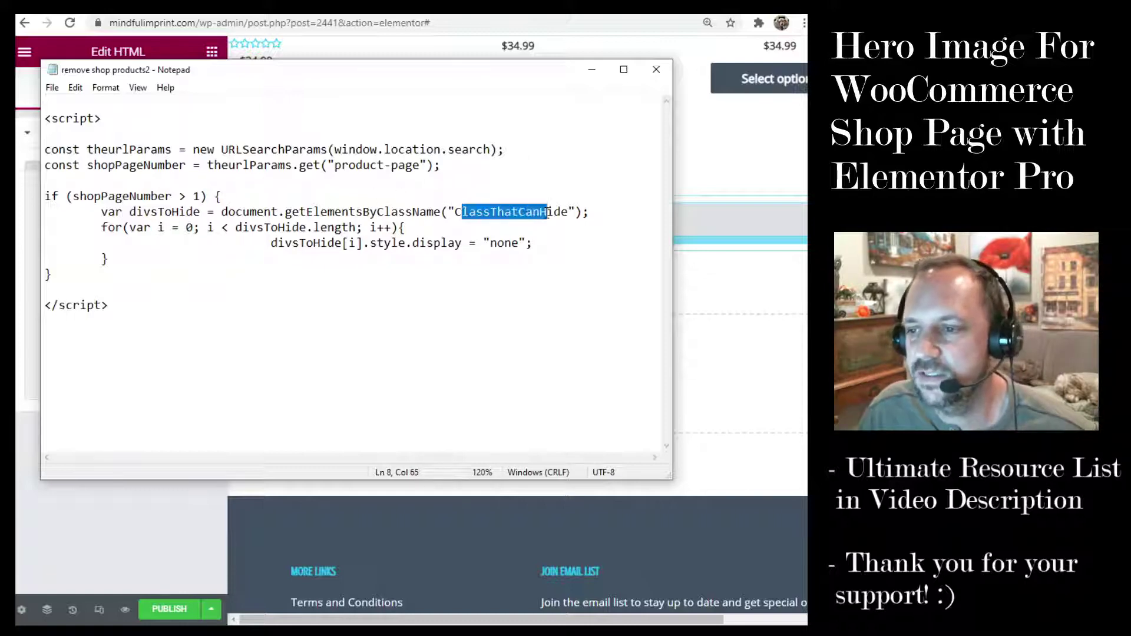
click(563, 213)
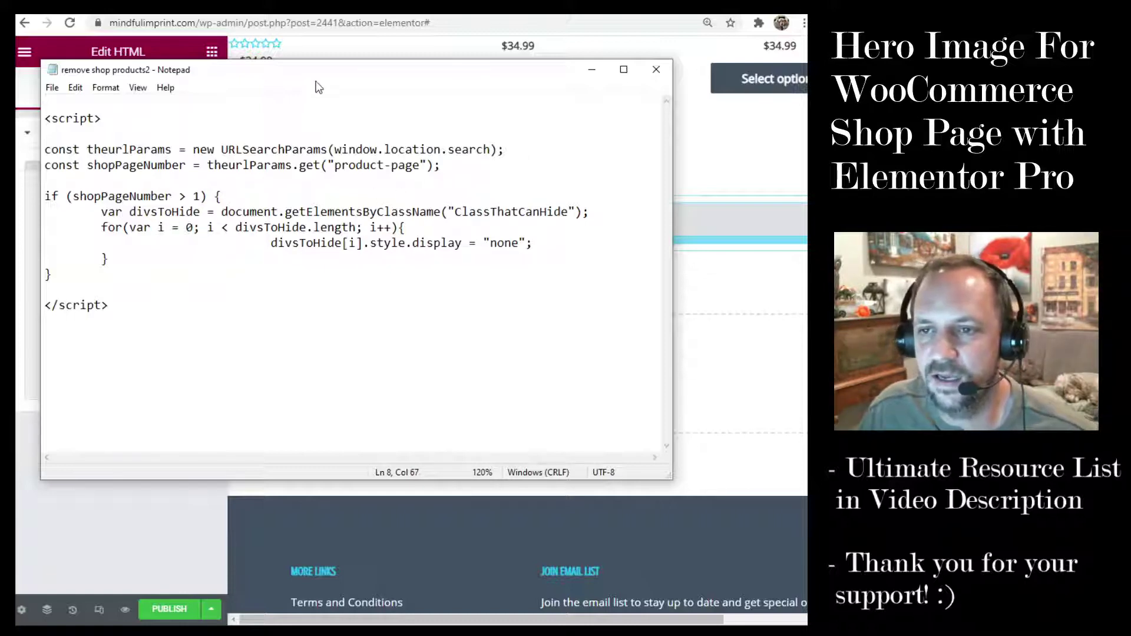
drag(318, 79, 367, 109)
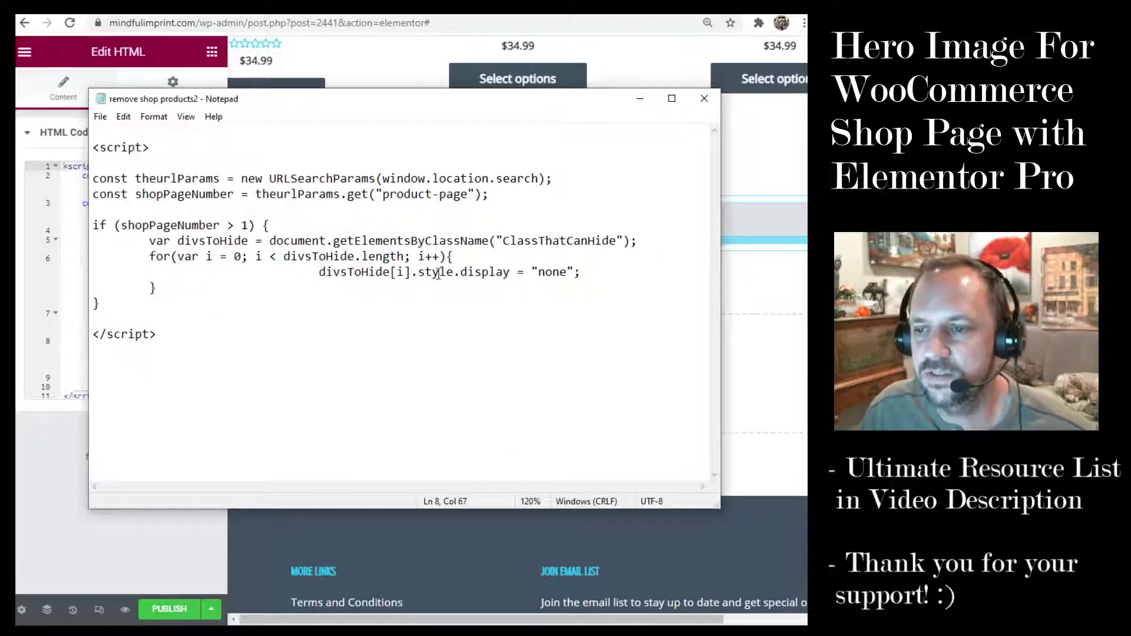
drag(438, 274, 551, 277)
click(569, 272)
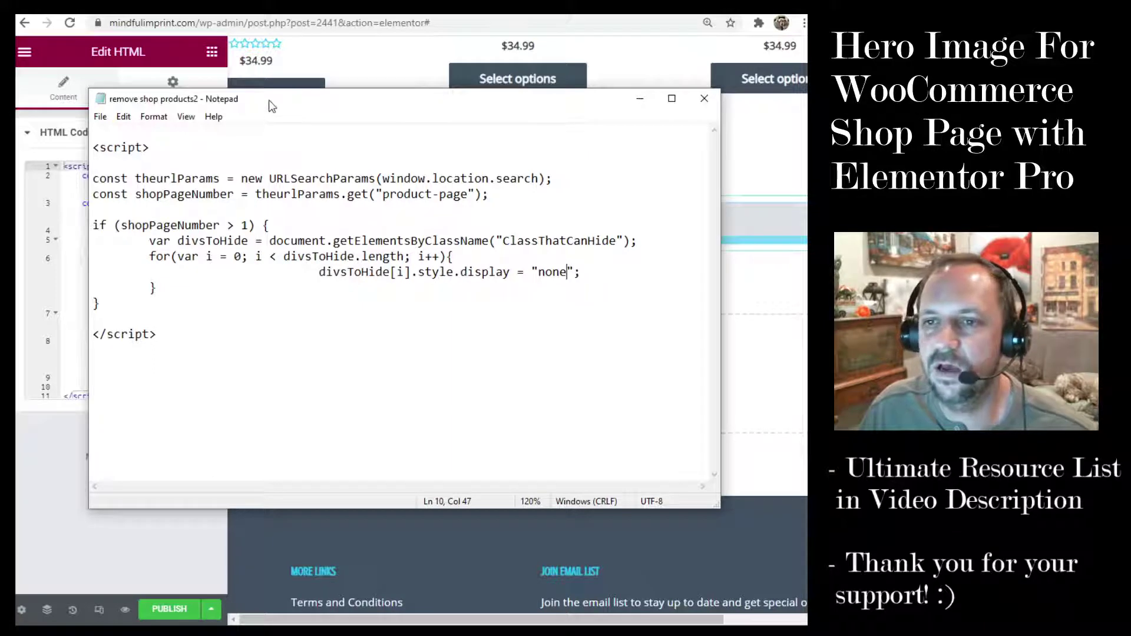
drag(271, 106, 1002, 204)
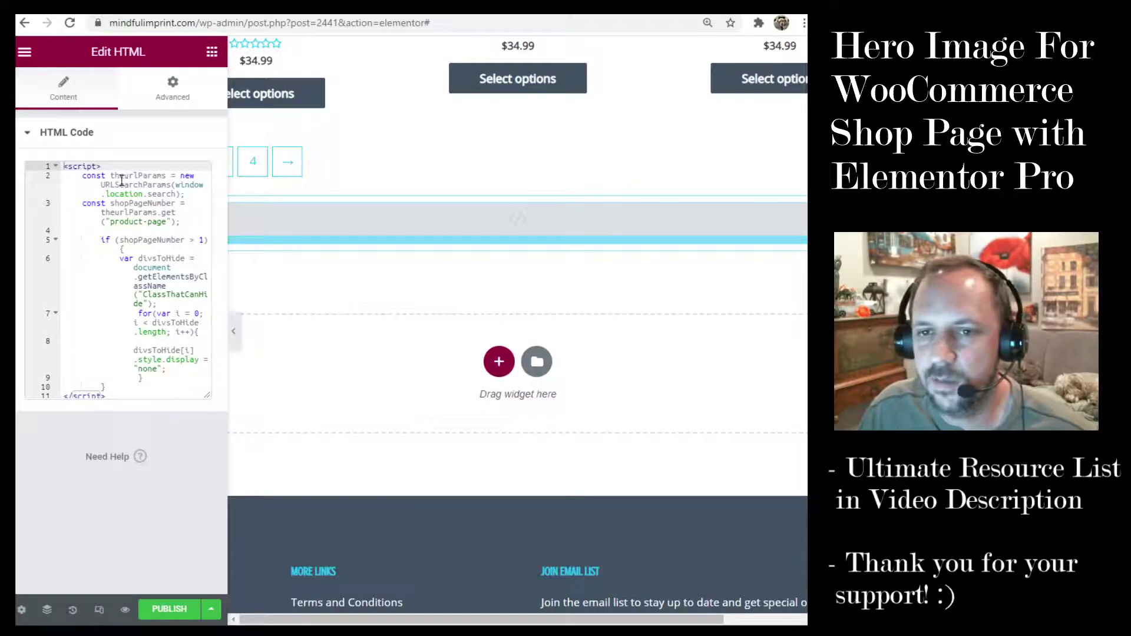
Check the full script in the HTML widget below the pagination and save the template as a draft.
click(121, 176)
drag(67, 167, 112, 404)
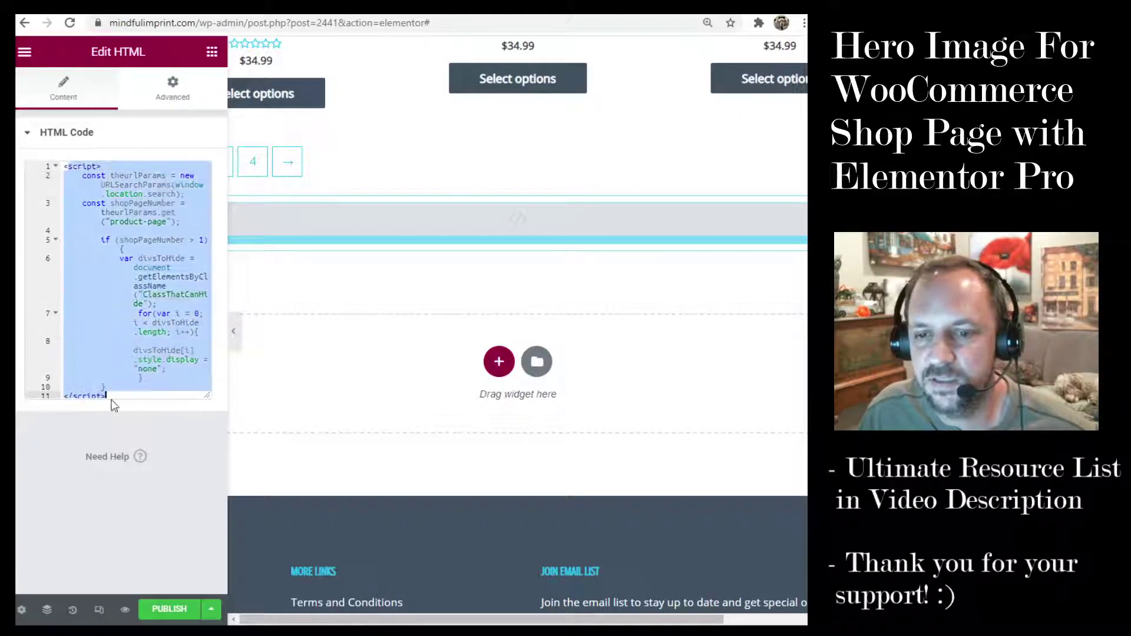
click(158, 324)
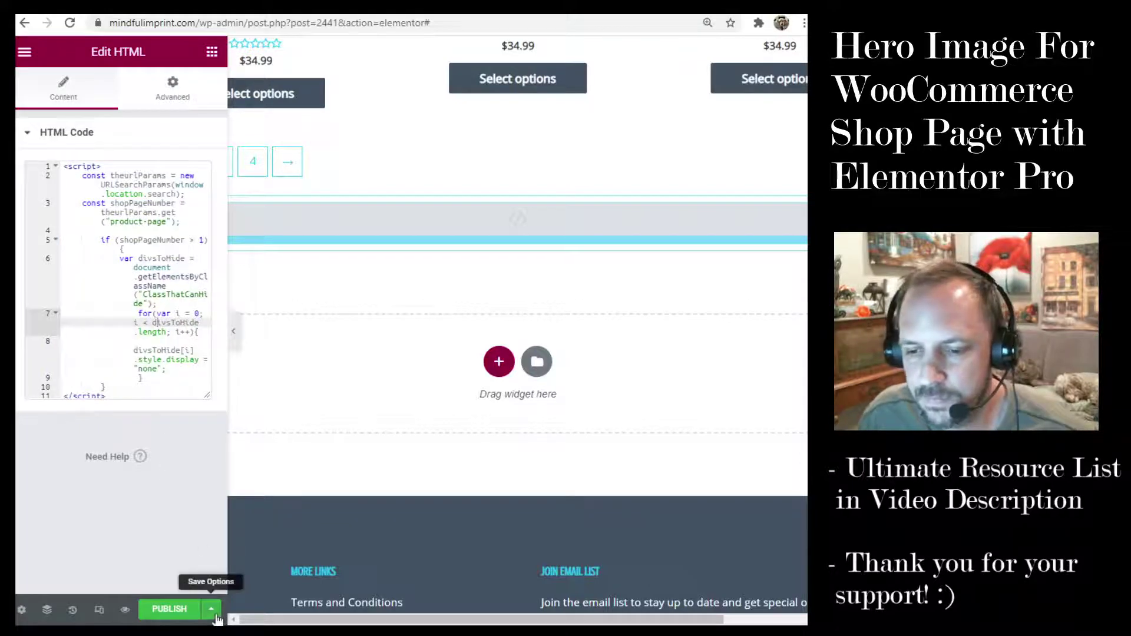
click(211, 609)
click(71, 508)
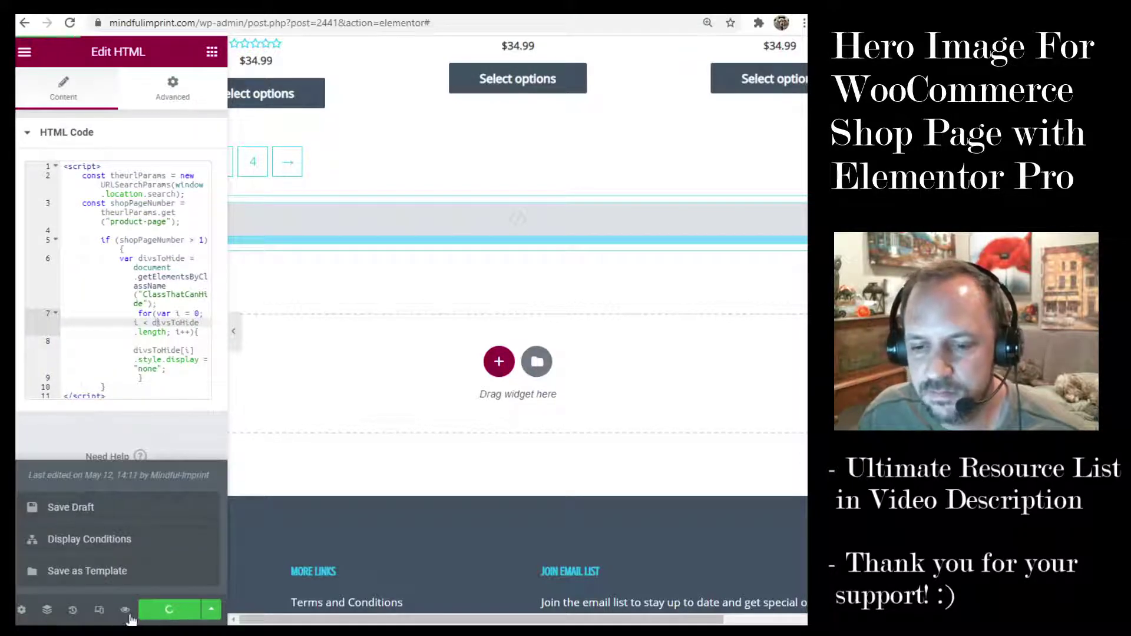
Open the template's preview and look over the first shop page from the hero image down to the pagination.
mouse_move(126, 613)
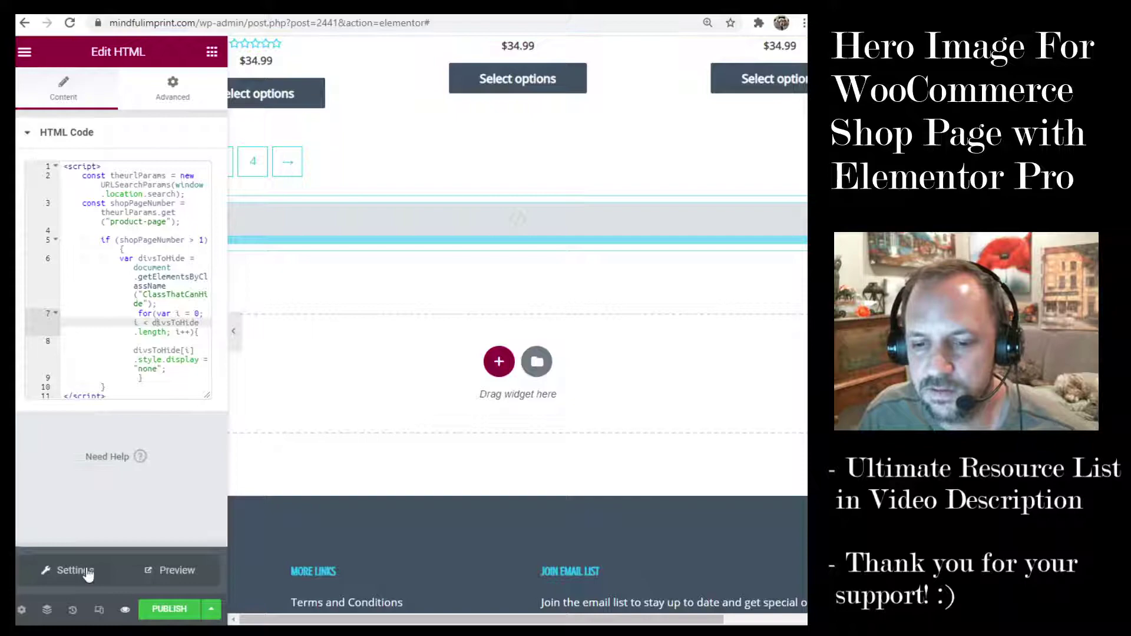
click(176, 571)
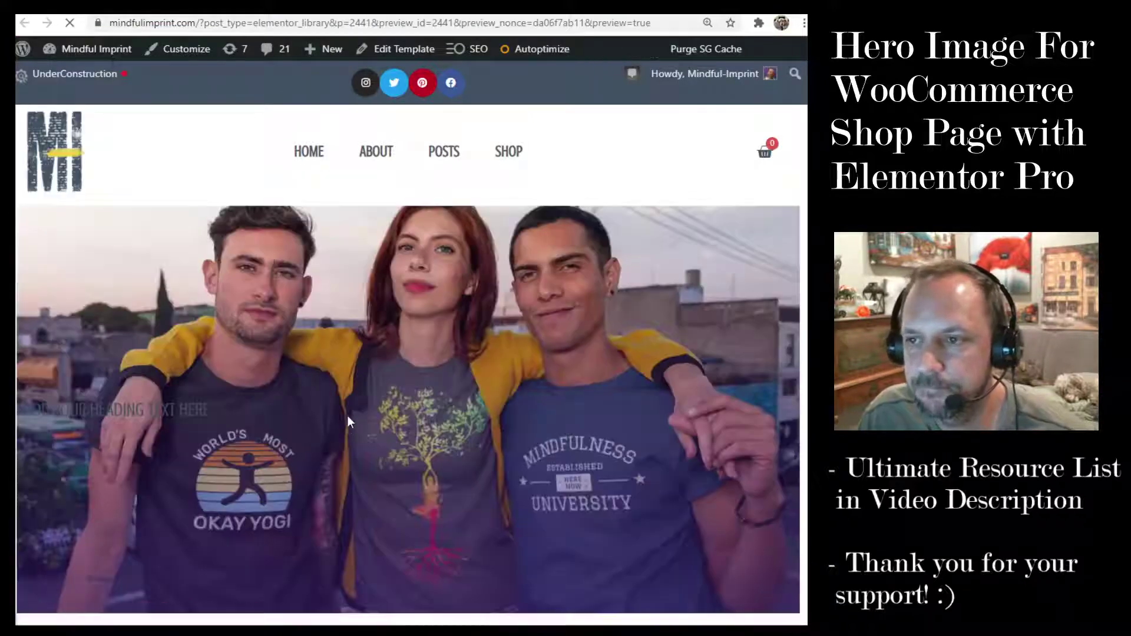
scroll(412, 288, down, 5)
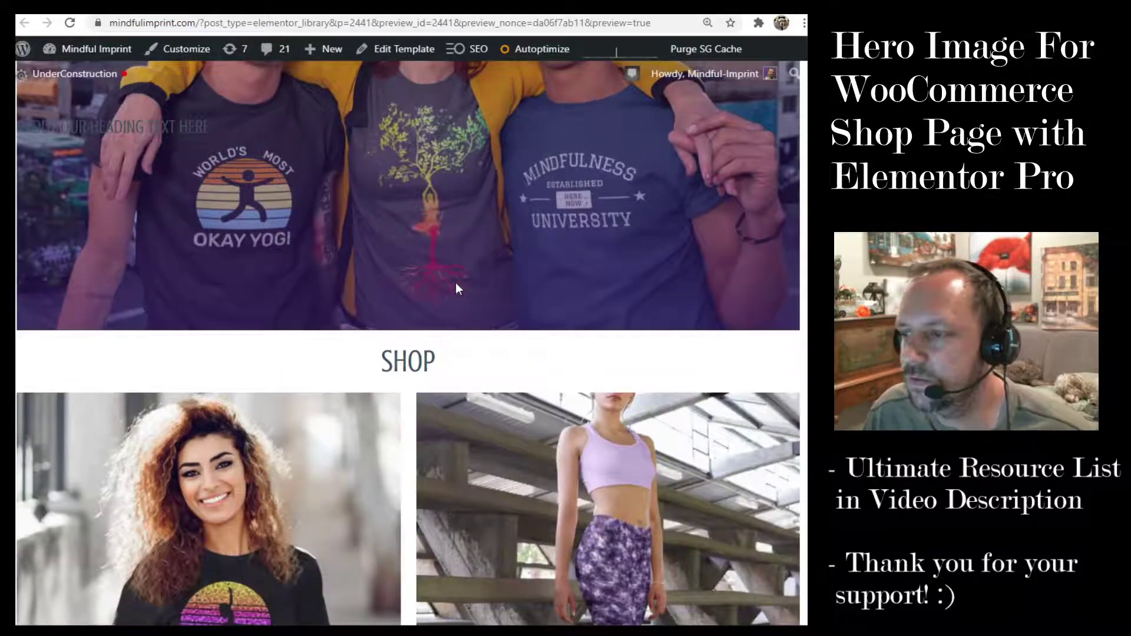
scroll(469, 250, down, 4)
scroll(476, 249, up, 7)
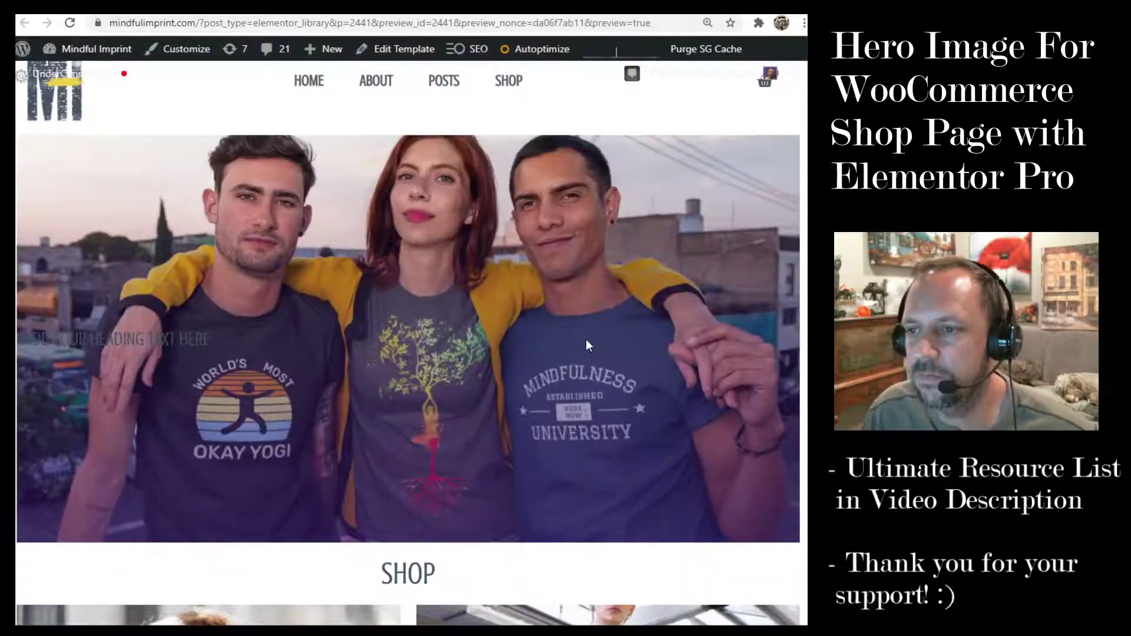
scroll(586, 338, down, 7)
scroll(586, 348, down, 15)
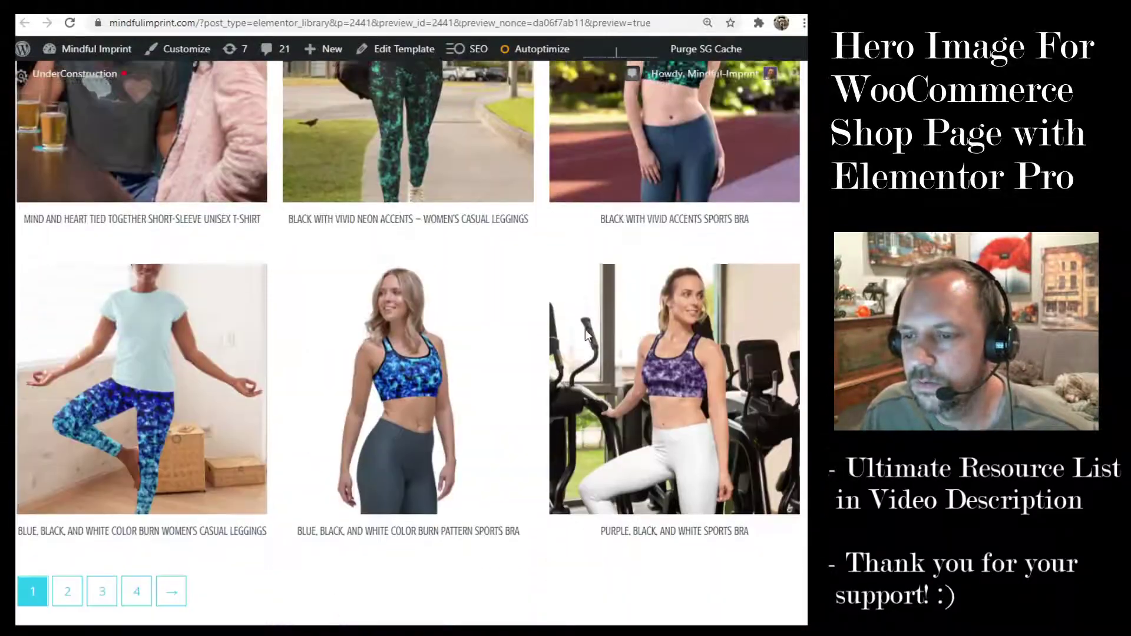
scroll(585, 329, down, 6)
Open product page 2 in the preview, inspect it from the heading to the pagination, and return to the first page.
click(67, 237)
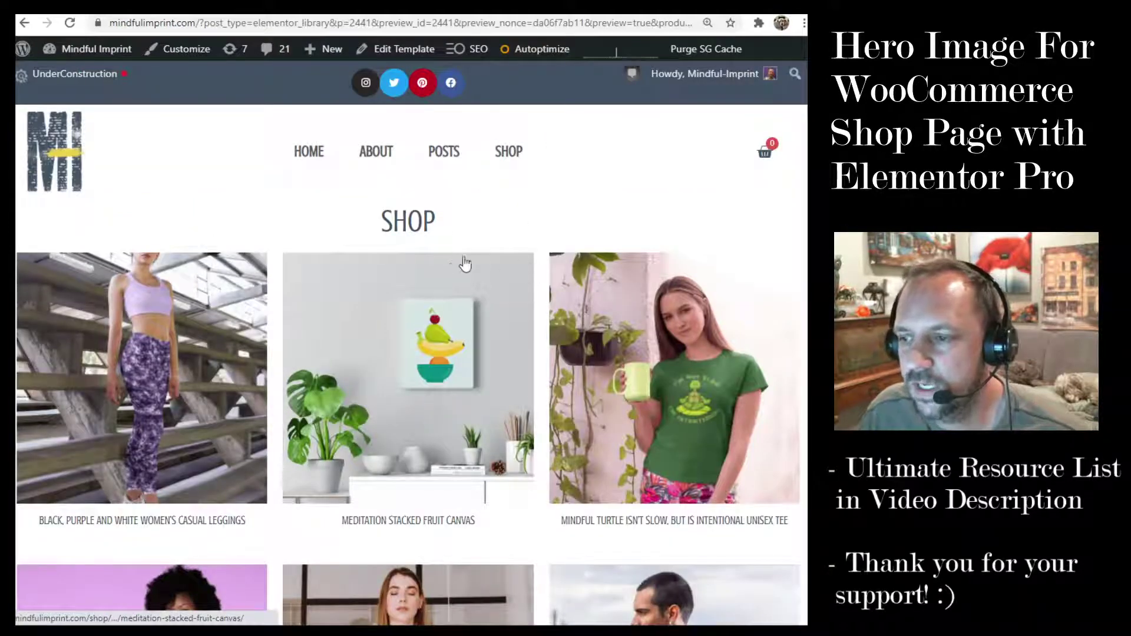
scroll(474, 266, down, 5)
scroll(482, 271, down, 5)
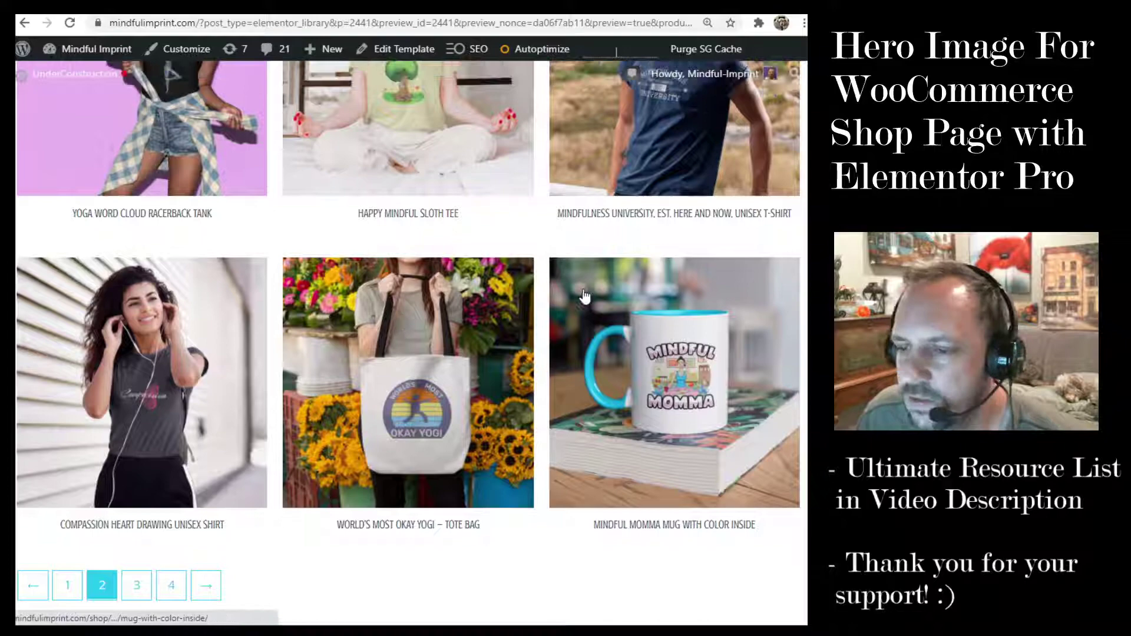
click(67, 568)
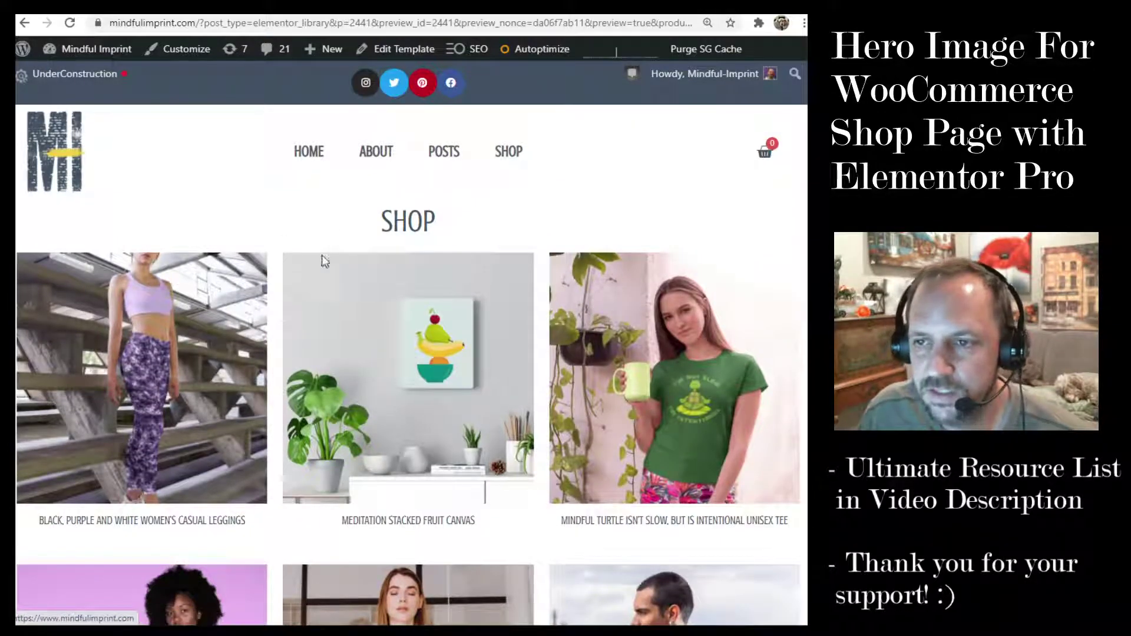
click(24, 23)
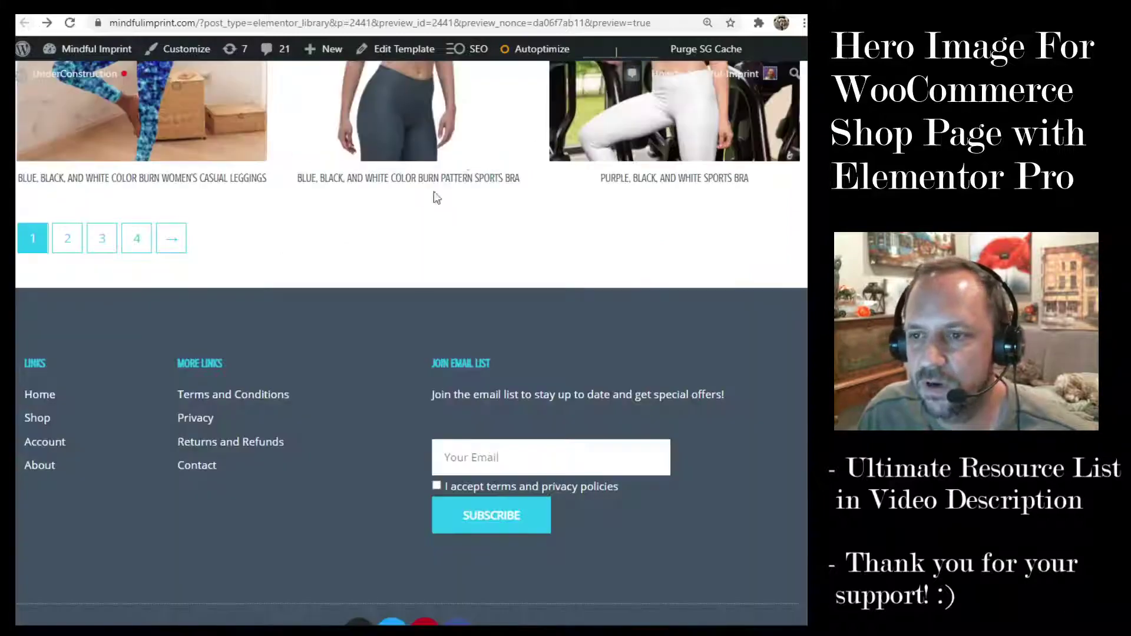
Examine the first page's layout again, comparing the hero image, the featured two-column products and the three-column product grid.
scroll(558, 343, up, 15)
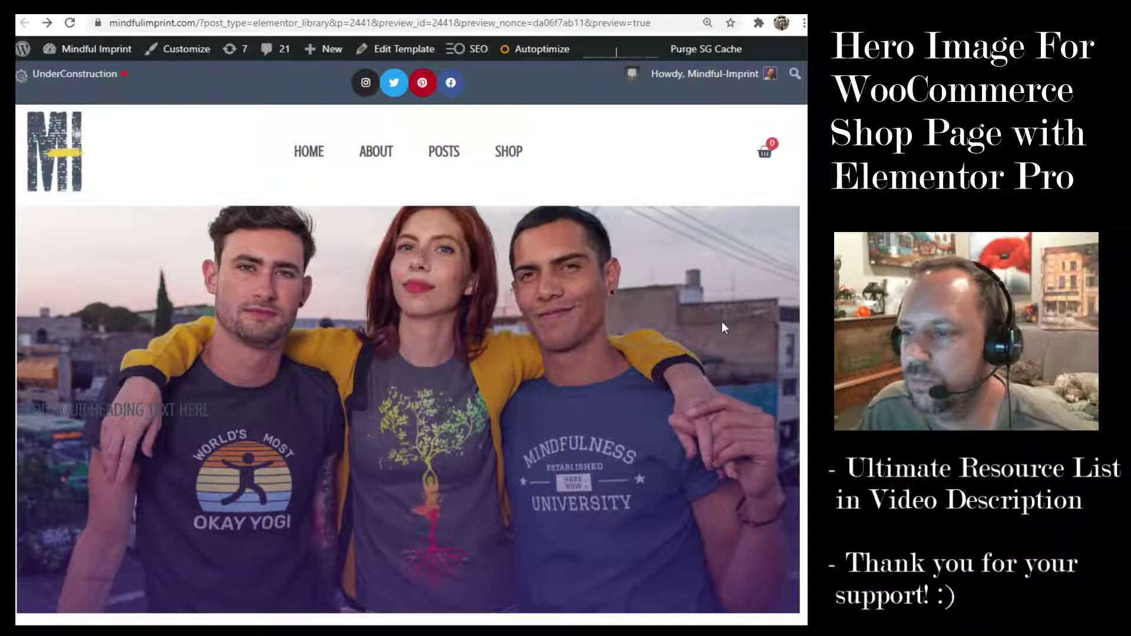
scroll(589, 318, down, 3)
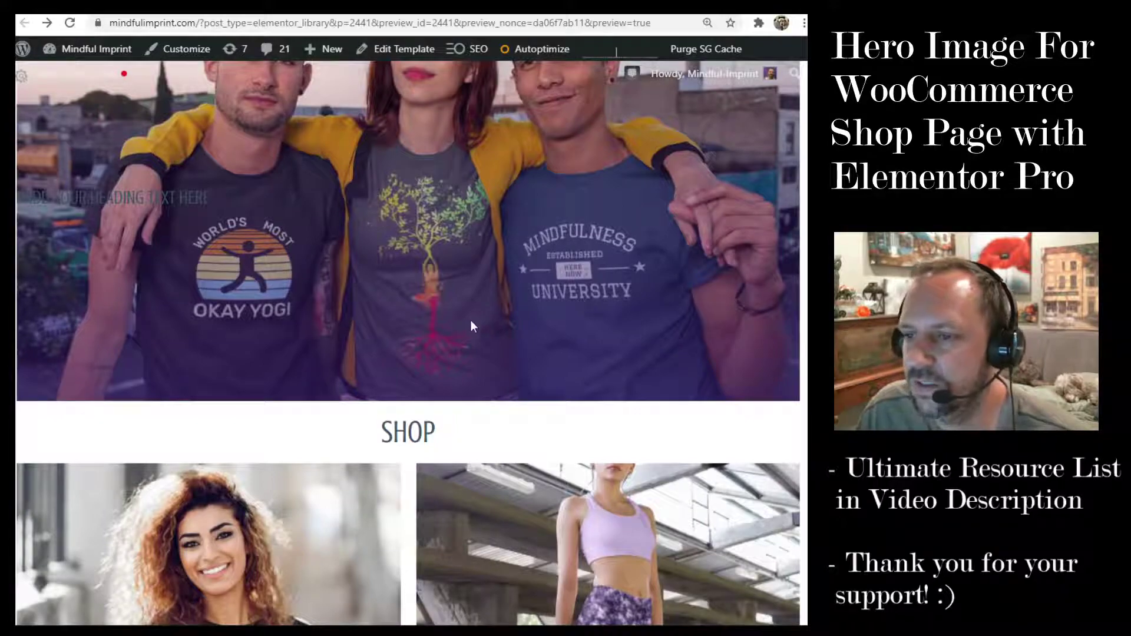
scroll(470, 326, down, 5)
scroll(437, 334, down, 4)
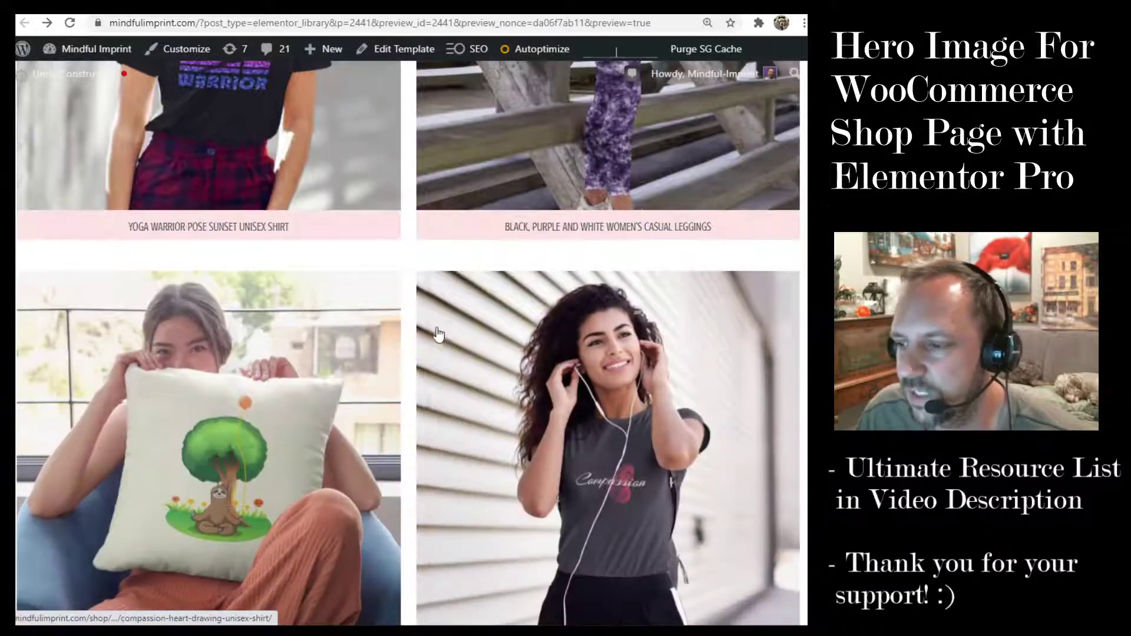
scroll(408, 344, up, 12)
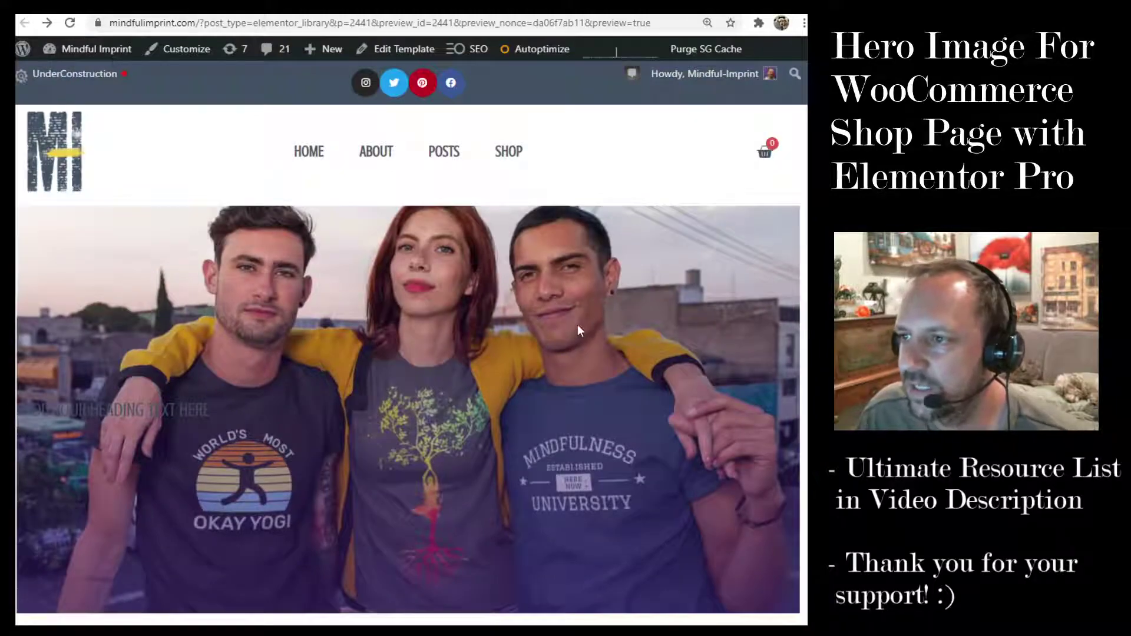
scroll(577, 324, down, 10)
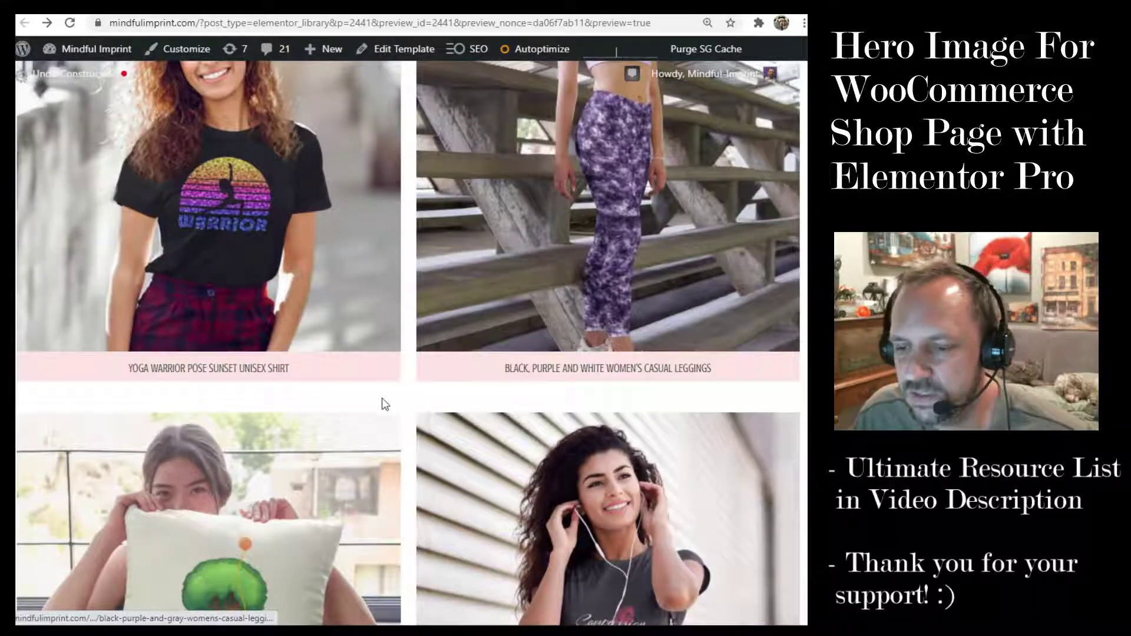
scroll(383, 401, down, 10)
scroll(447, 380, down, 6)
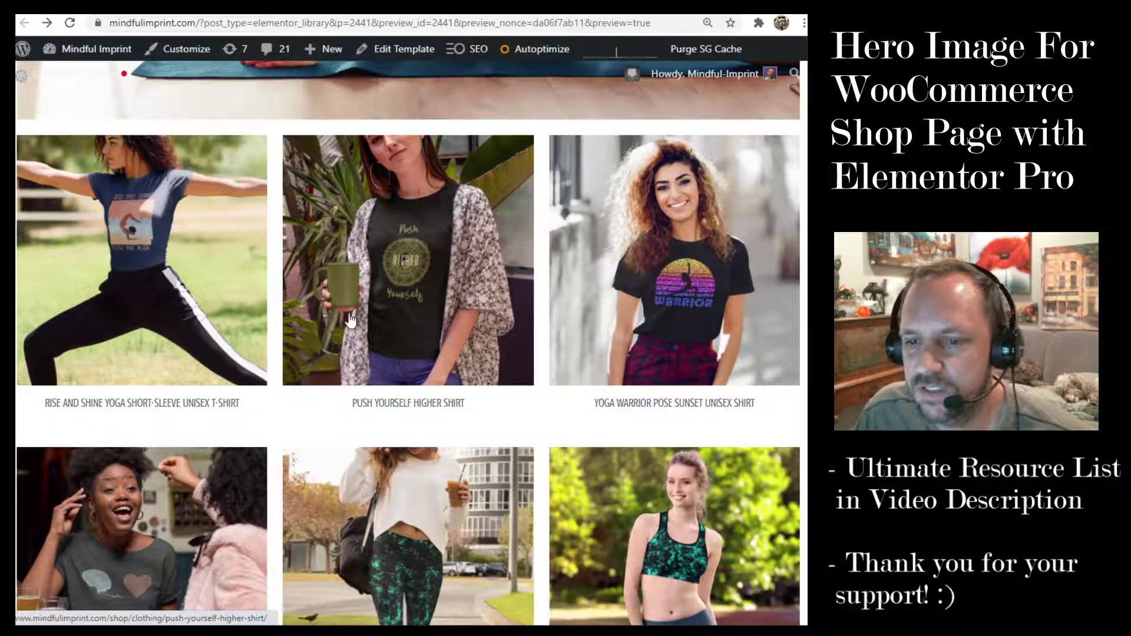
scroll(422, 406, down, 5)
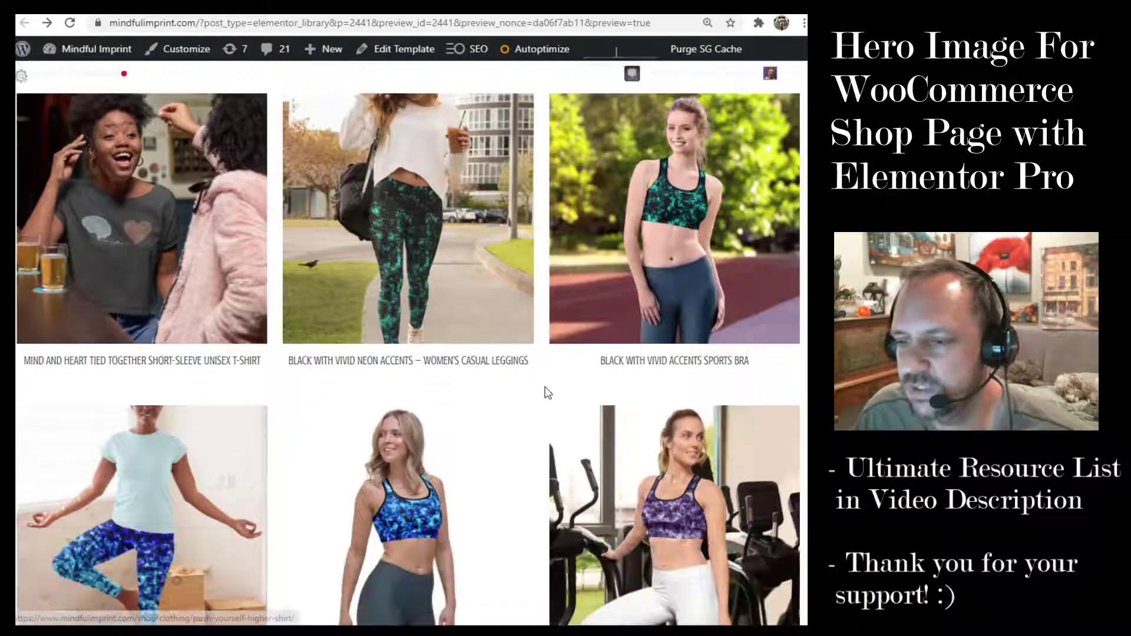
Review the hero image and the Shop heading of the first shop page in the preview.
scroll(548, 393, up, 15)
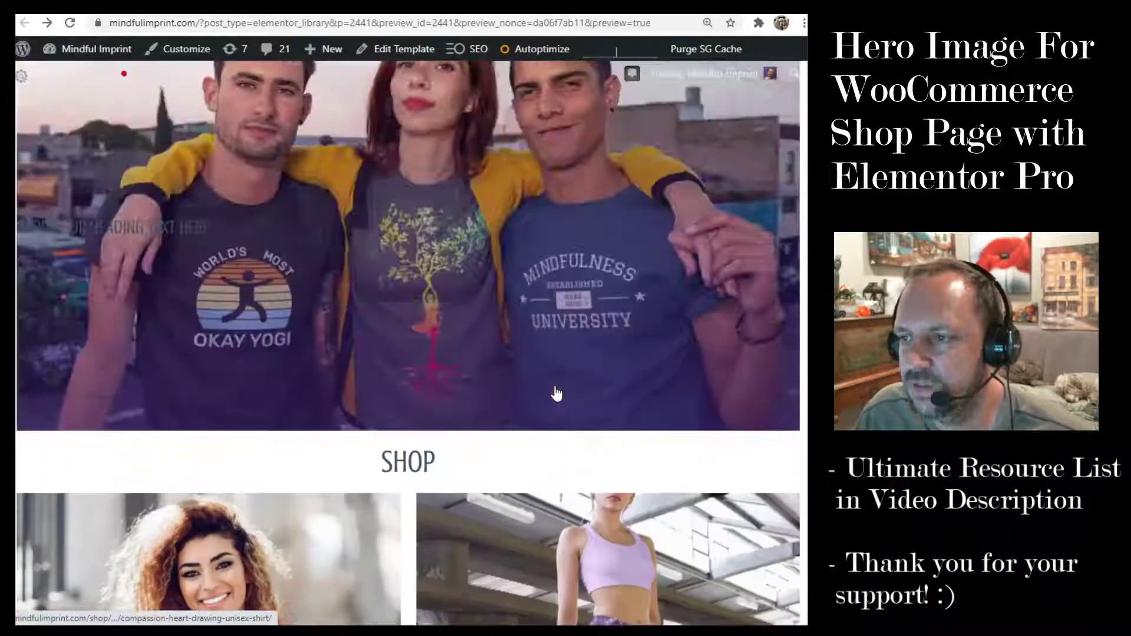
scroll(556, 394, up, 3)
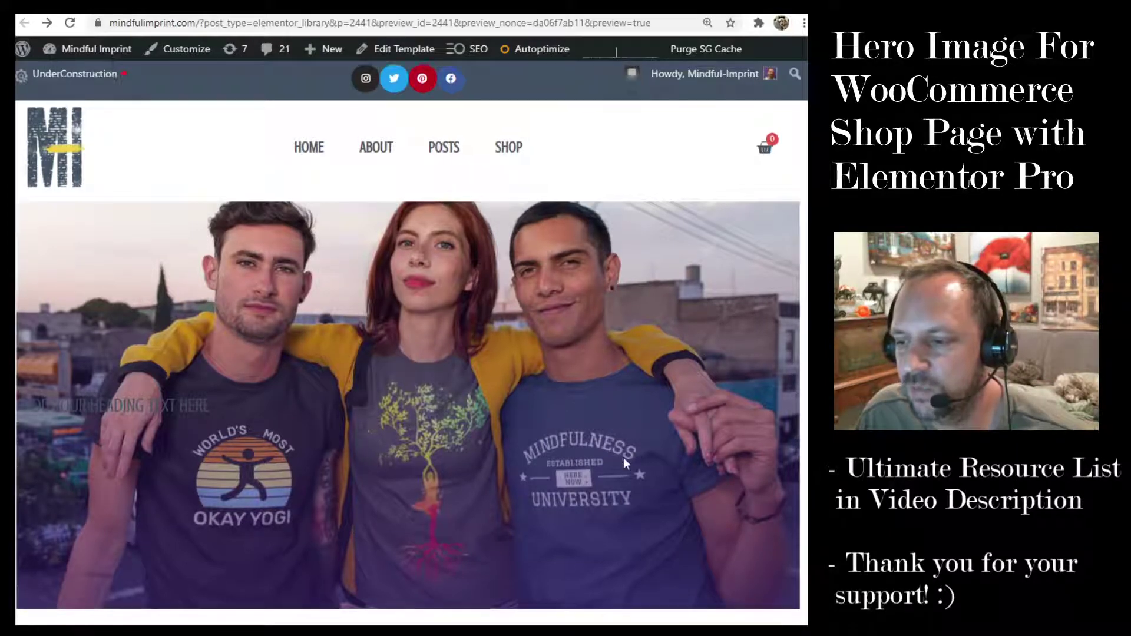
scroll(497, 355, down, 2)
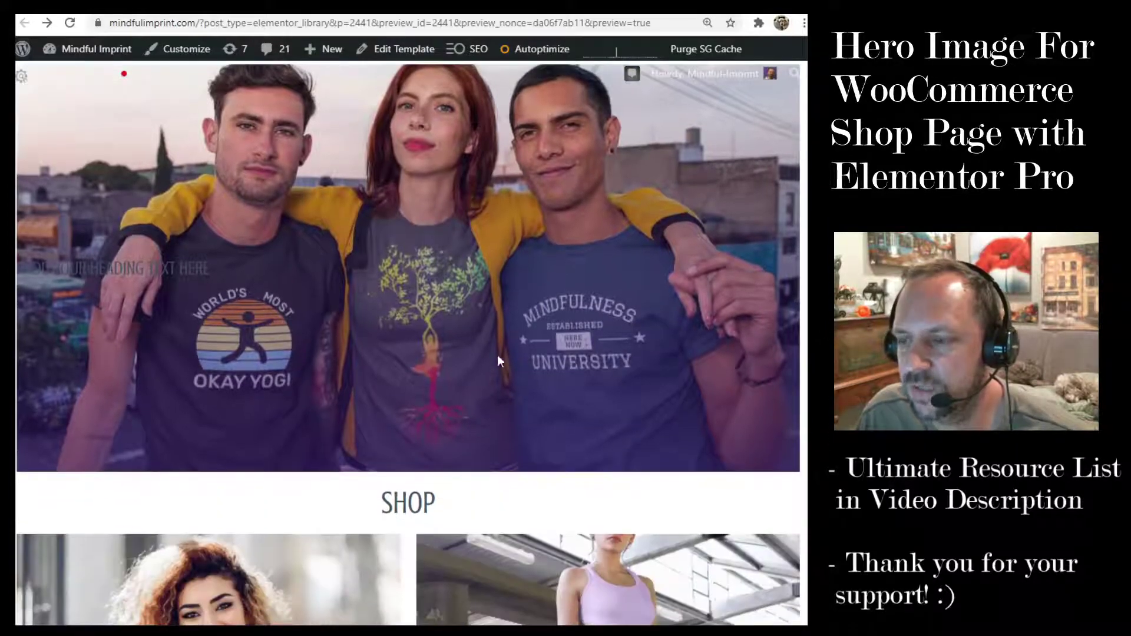
Switch to the Google Slides presentation and go through the three listed reasons for adding a hero image to a WooCommerce shop.
click(83, 15)
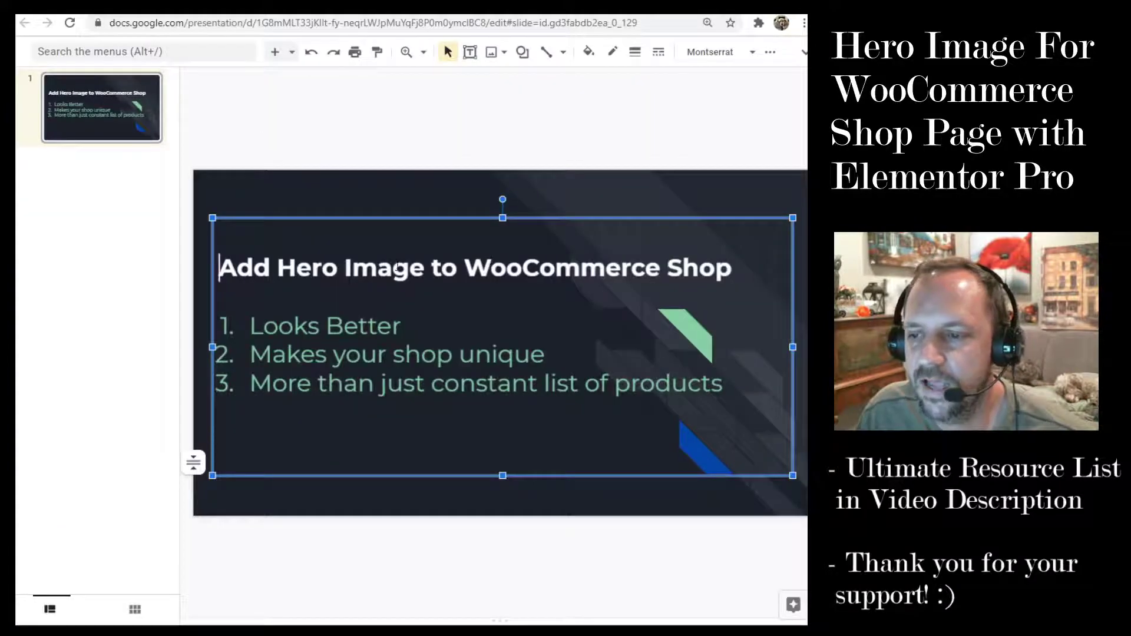
drag(251, 326, 377, 326)
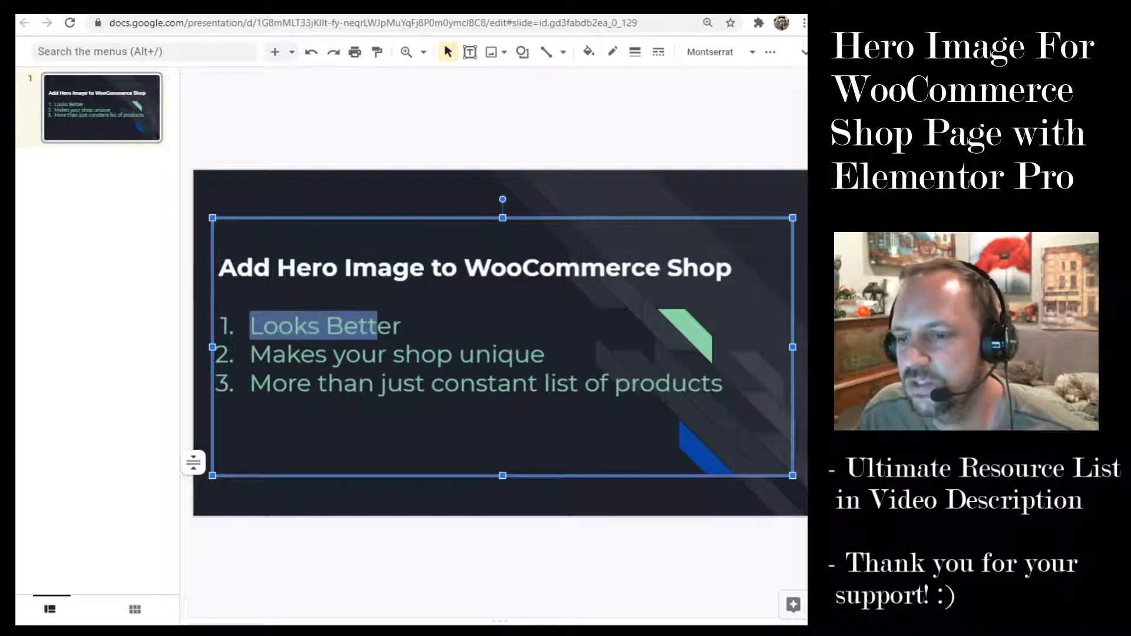
drag(300, 354, 490, 355)
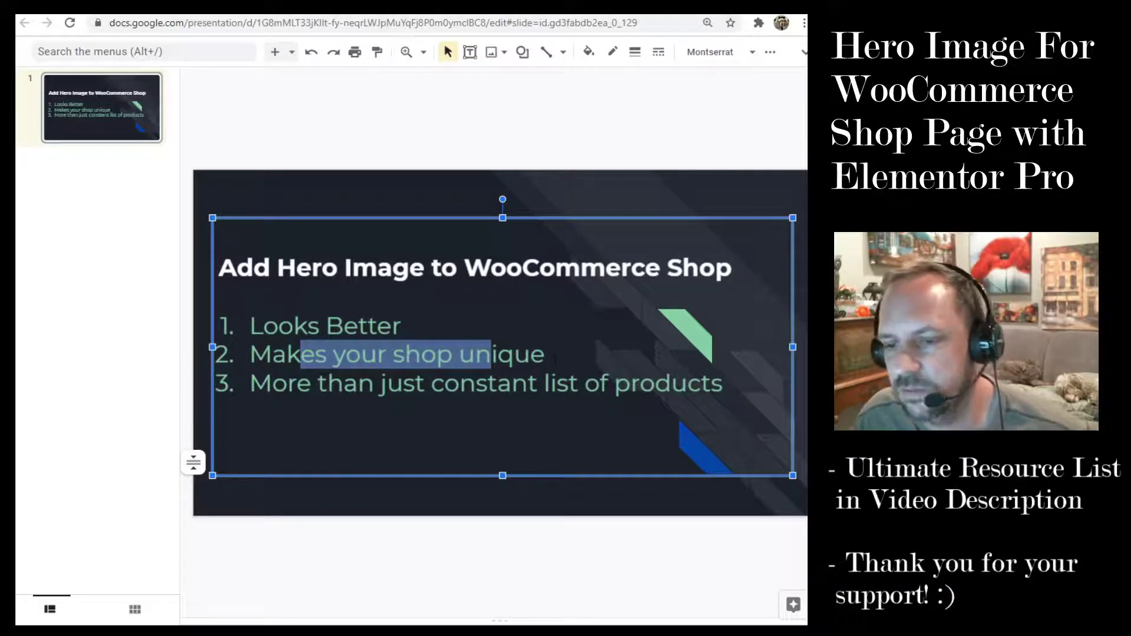
drag(286, 384, 585, 384)
click(672, 384)
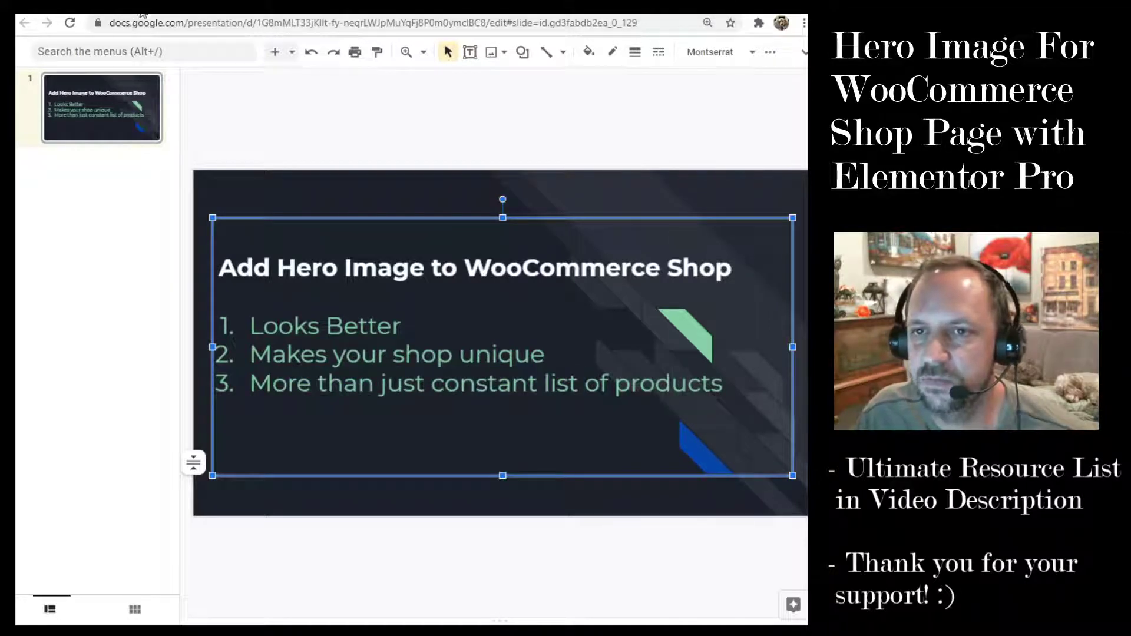
Switch back to the shop preview and examine the full-width yoga image between the two-column products and the three-column grid, continuing to the pagination.
click(169, 13)
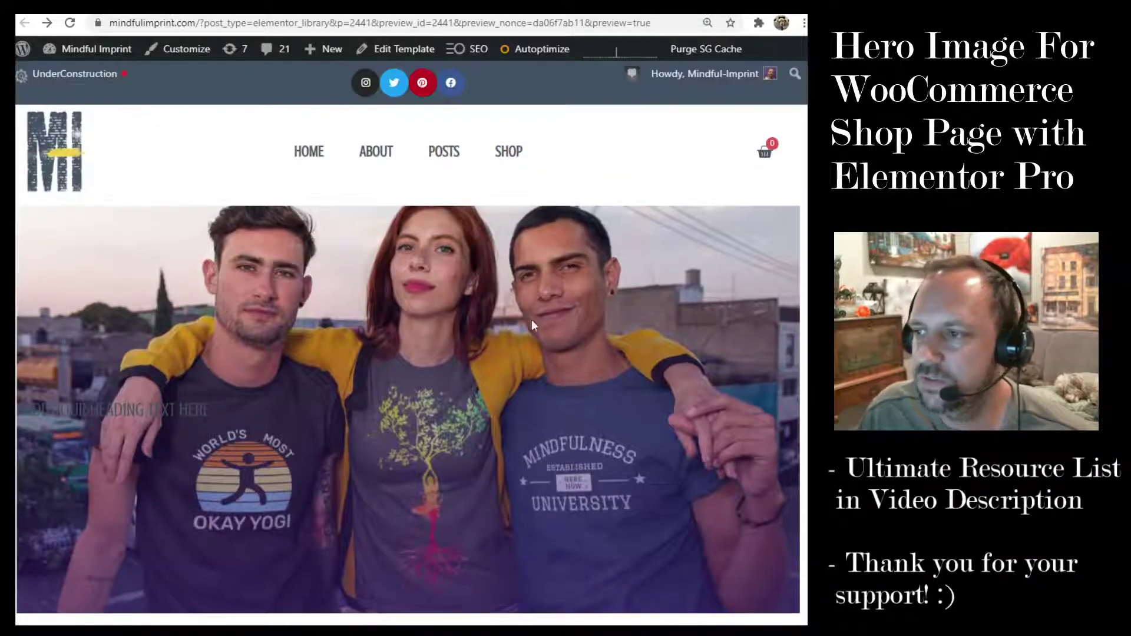
scroll(534, 322, down, 20)
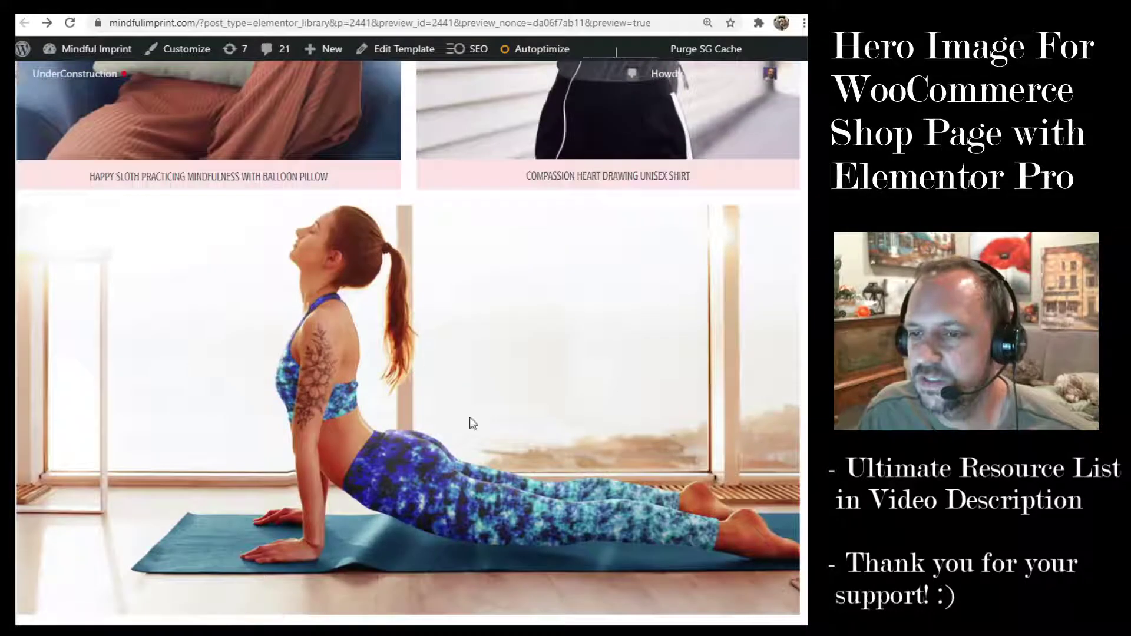
scroll(487, 372, down, 7)
scroll(494, 398, up, 4)
scroll(493, 397, down, 13)
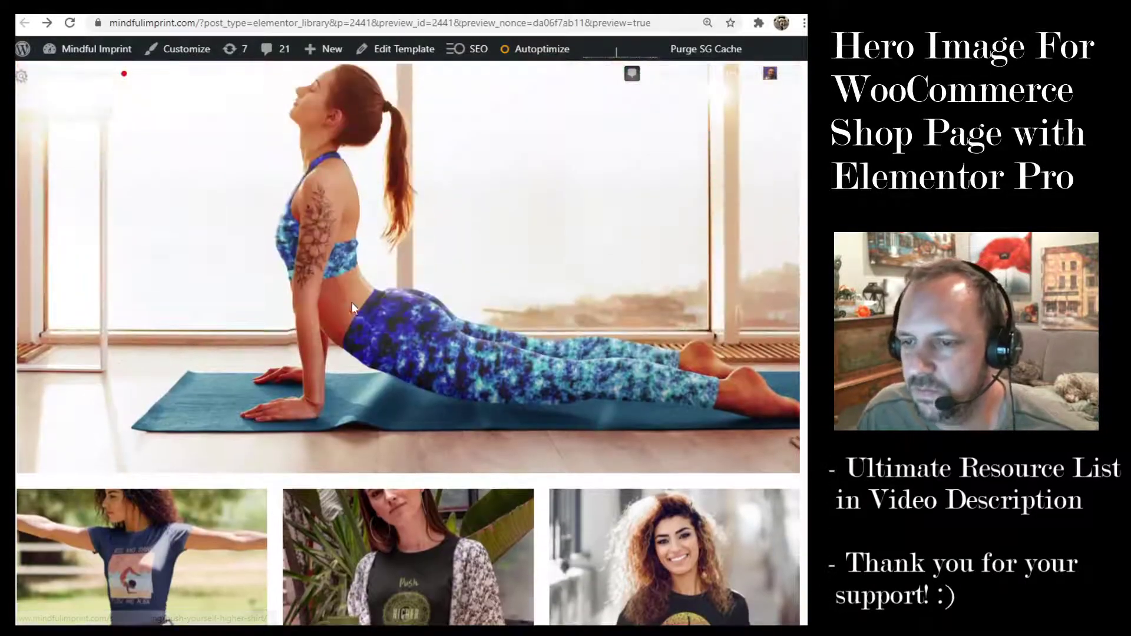
scroll(570, 417, up, 12)
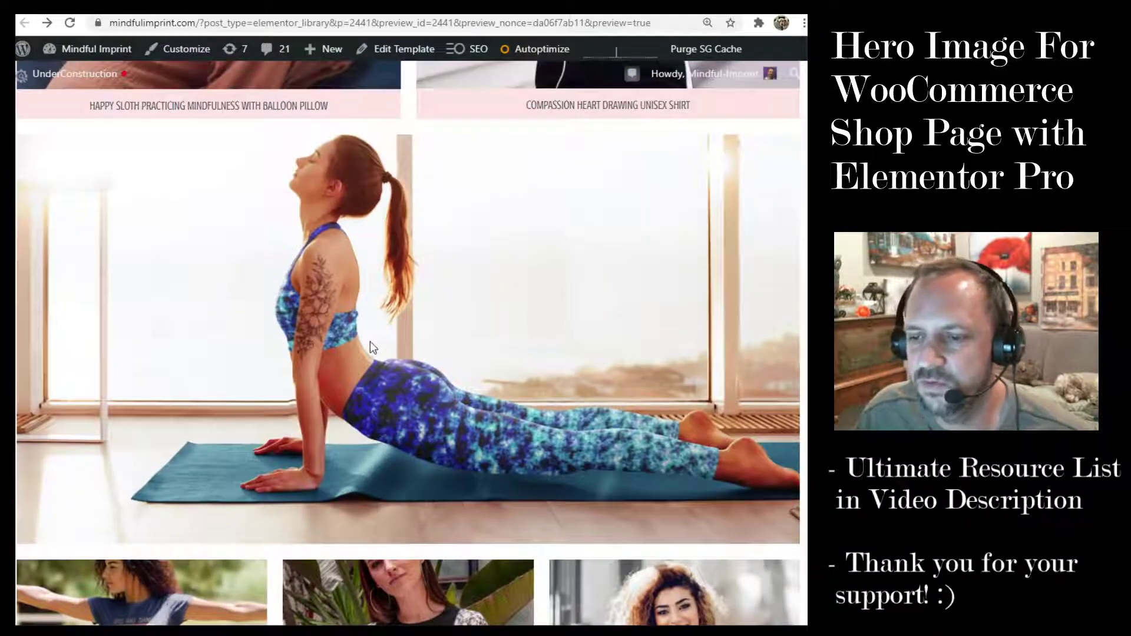
scroll(453, 408, up, 7)
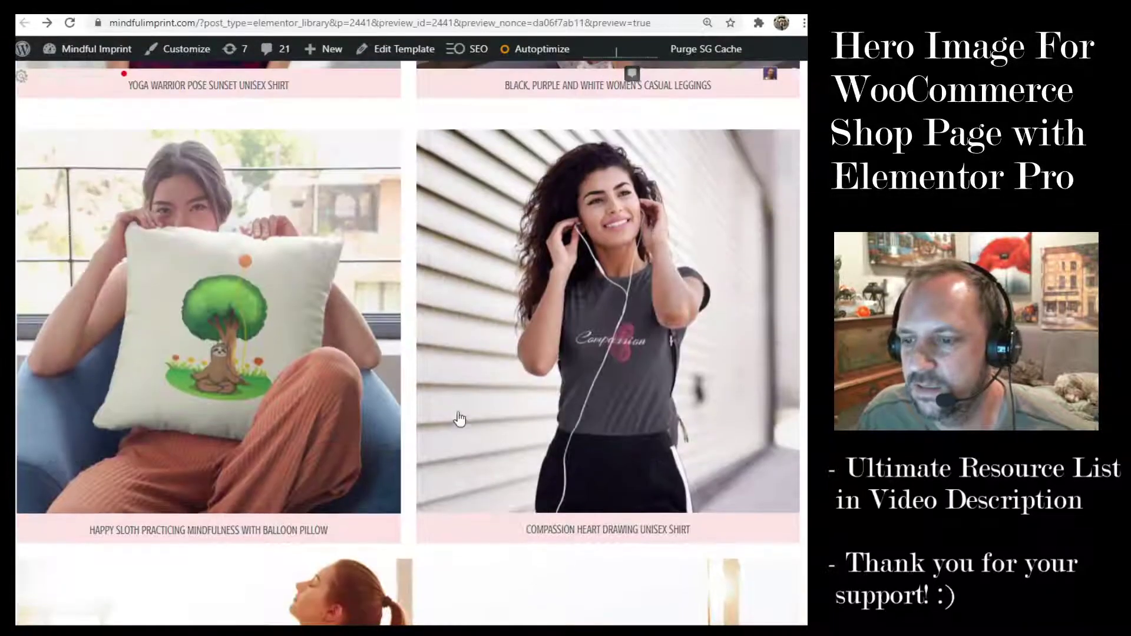
scroll(481, 442, down, 5)
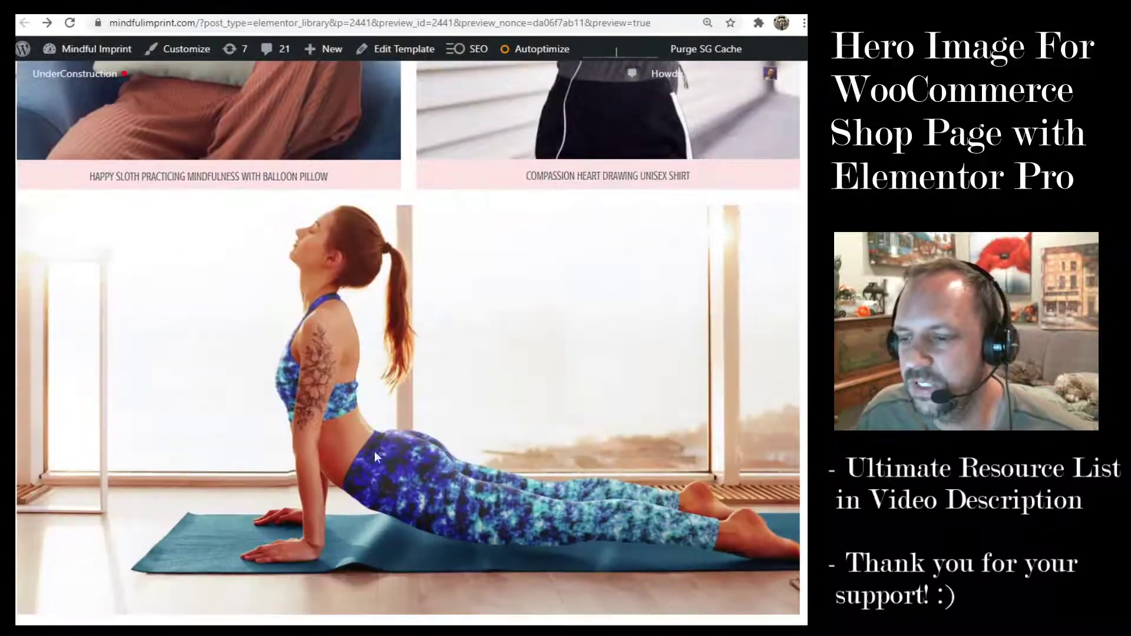
scroll(529, 450, up, 5)
scroll(494, 449, down, 15)
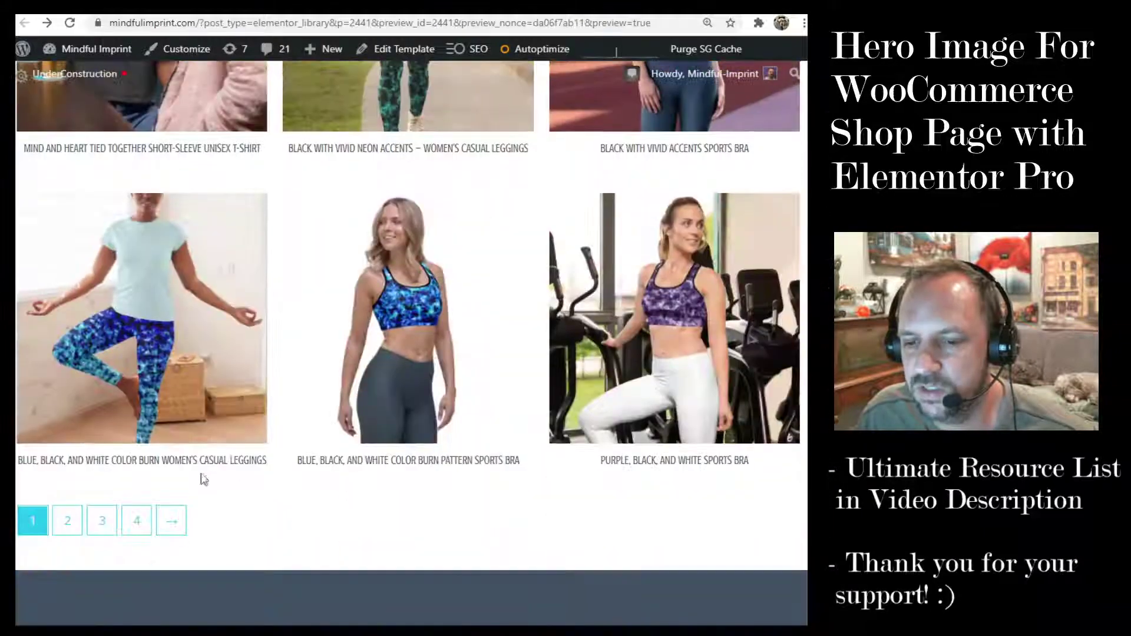
Open product page 4 in the preview, check it down to the footer, and return to product page 1.
click(137, 530)
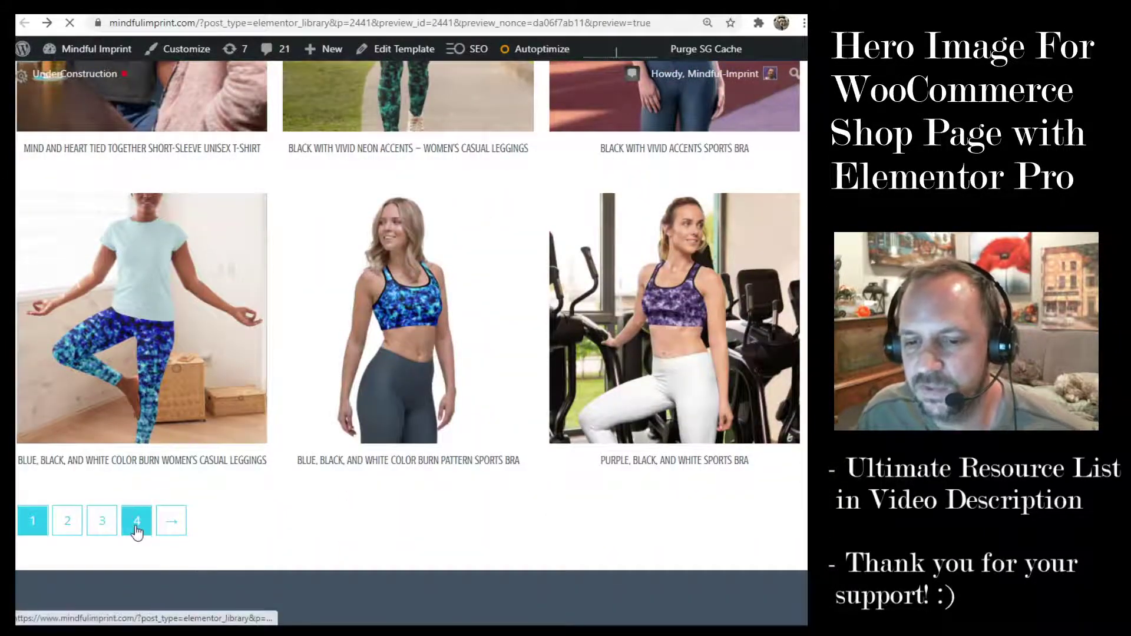
scroll(361, 467, down, 10)
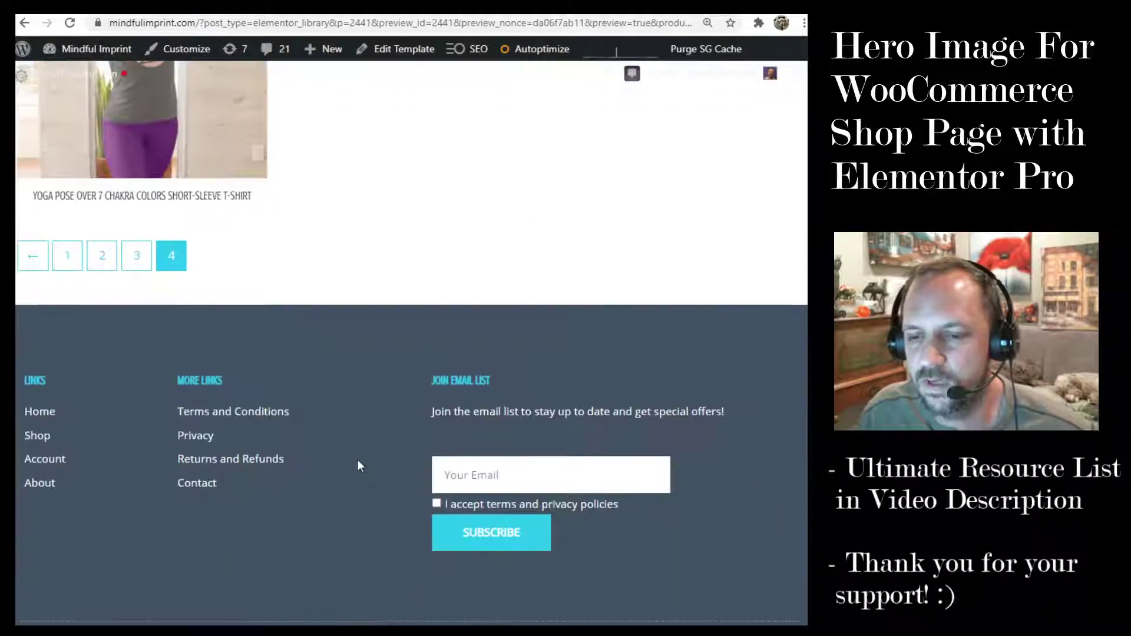
click(67, 266)
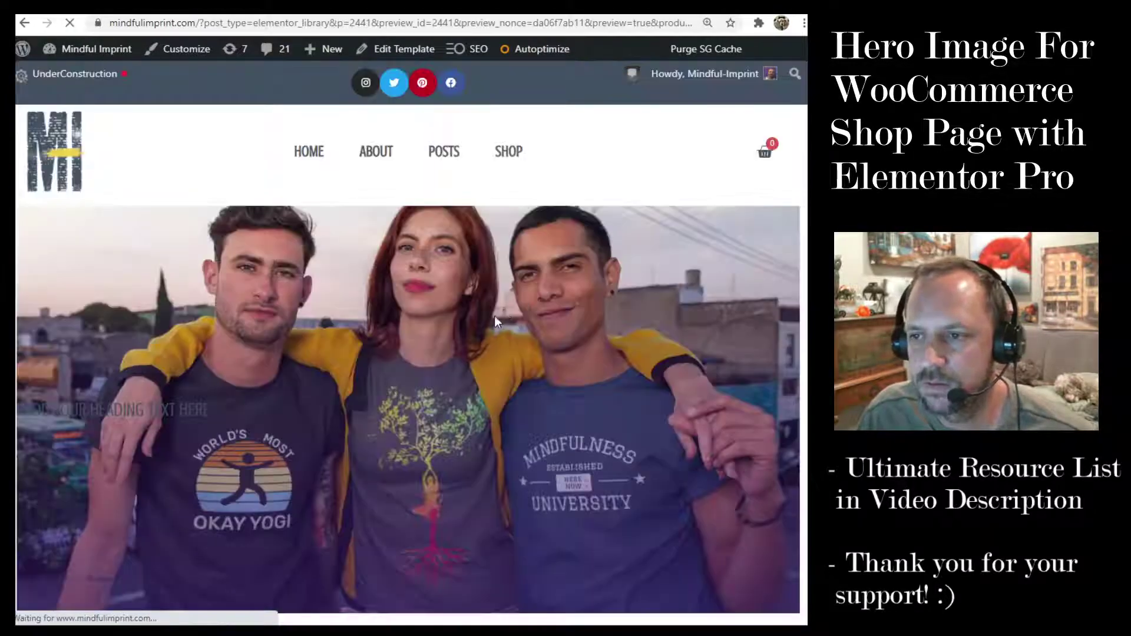
Look over the reloaded first page from the hero image through the featured products to the full-width yoga image.
scroll(416, 324, down, 6)
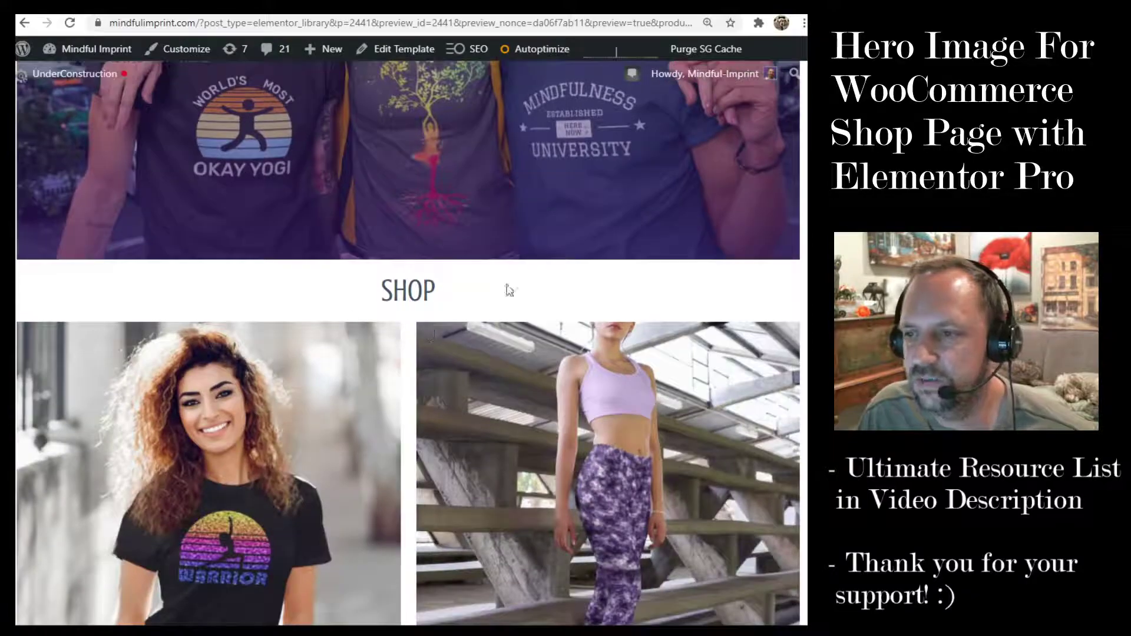
scroll(519, 180, down, 12)
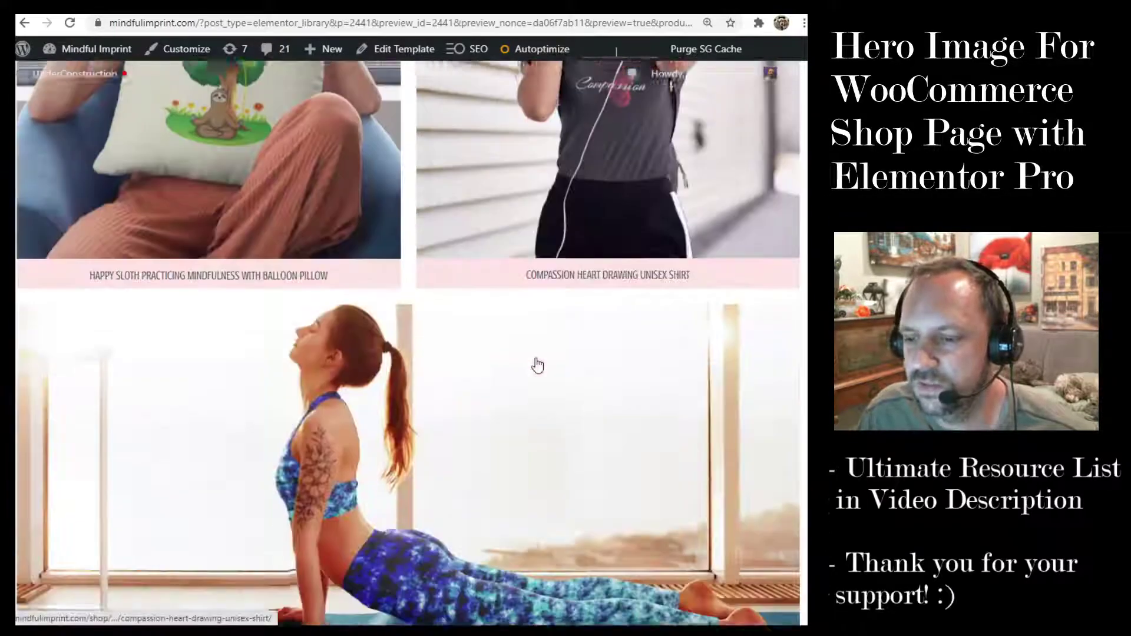
scroll(438, 277, up, 4)
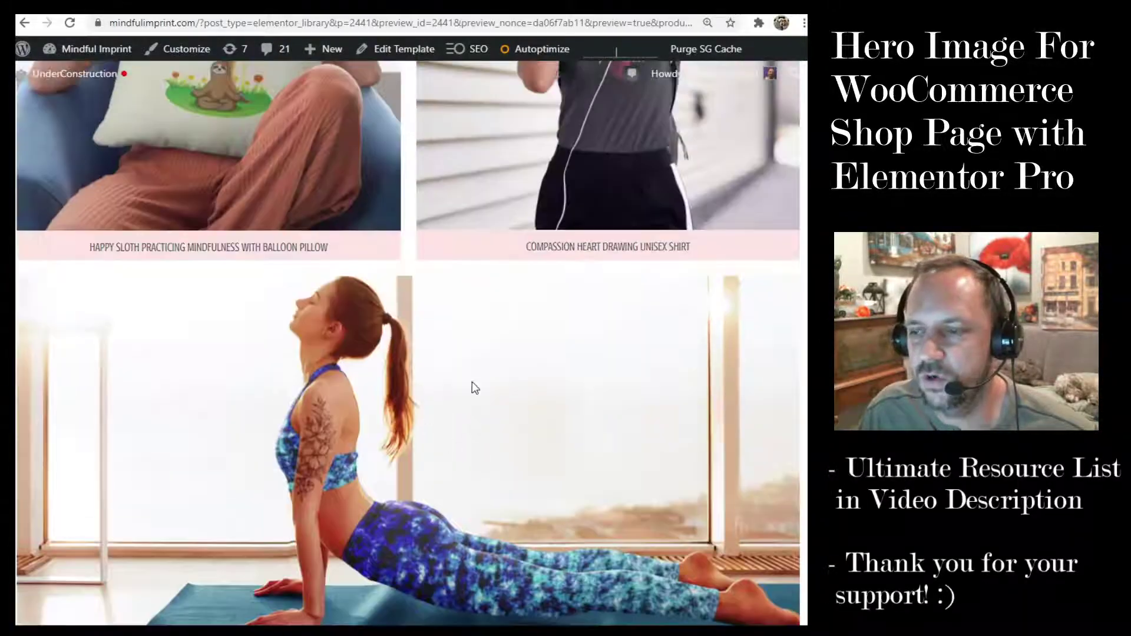
scroll(552, 446, up, 8)
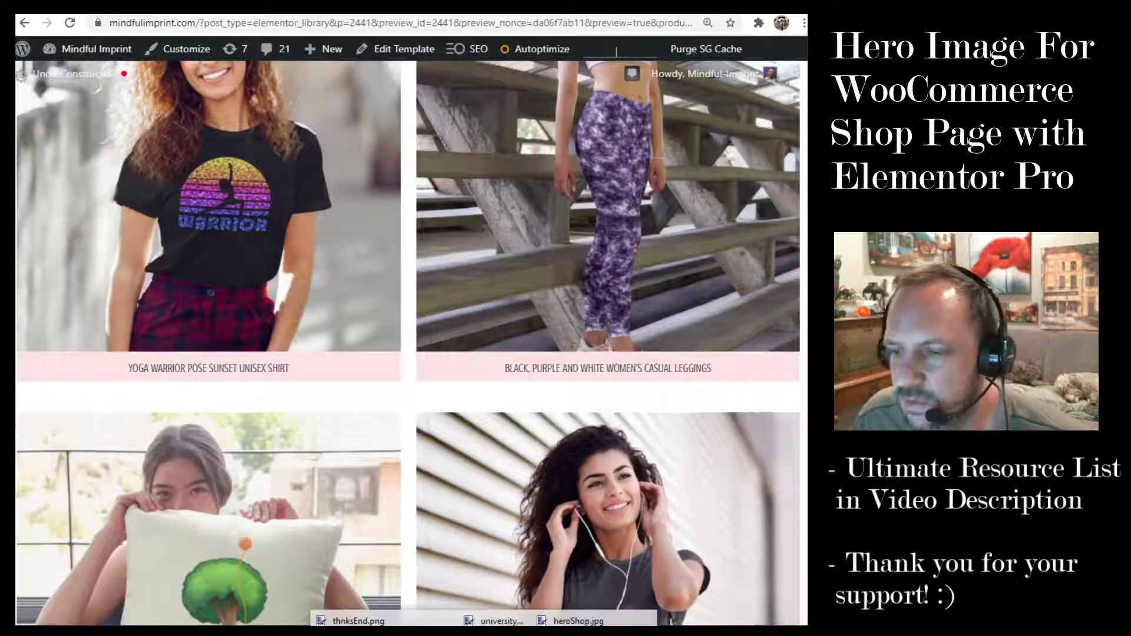
Bring up thnksEnd.png in paint.net and reposition its window over the shop preview so the whole closing slide shows.
click(356, 621)
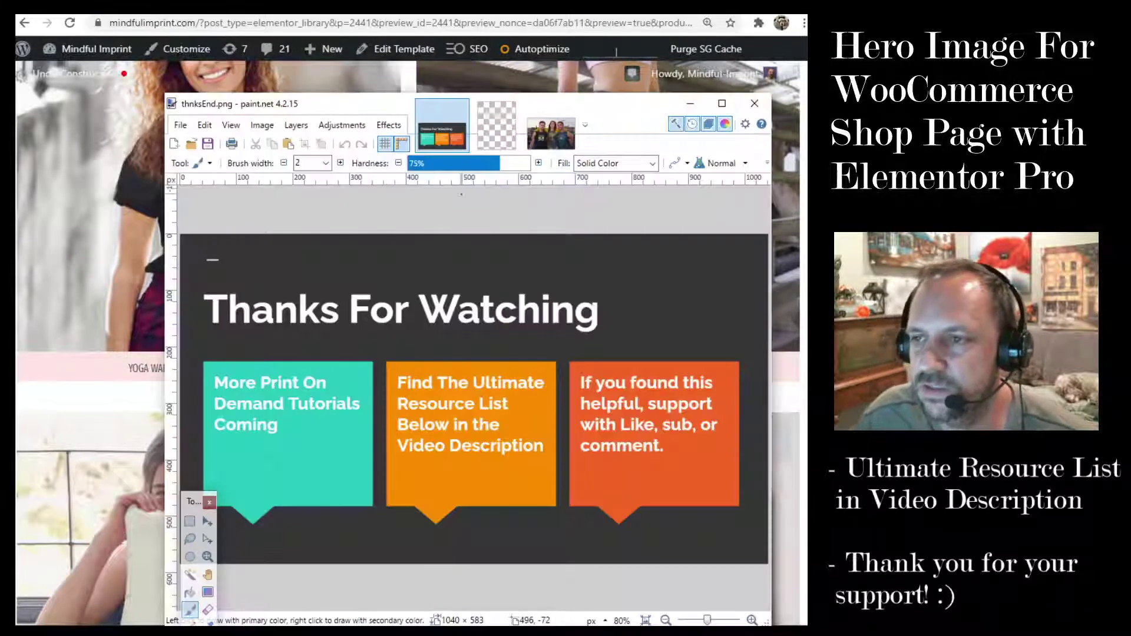
mouse_move(625, 115)
mouse_down()
mouse_move(529, 72)
mouse_move(533, 57)
mouse_up()
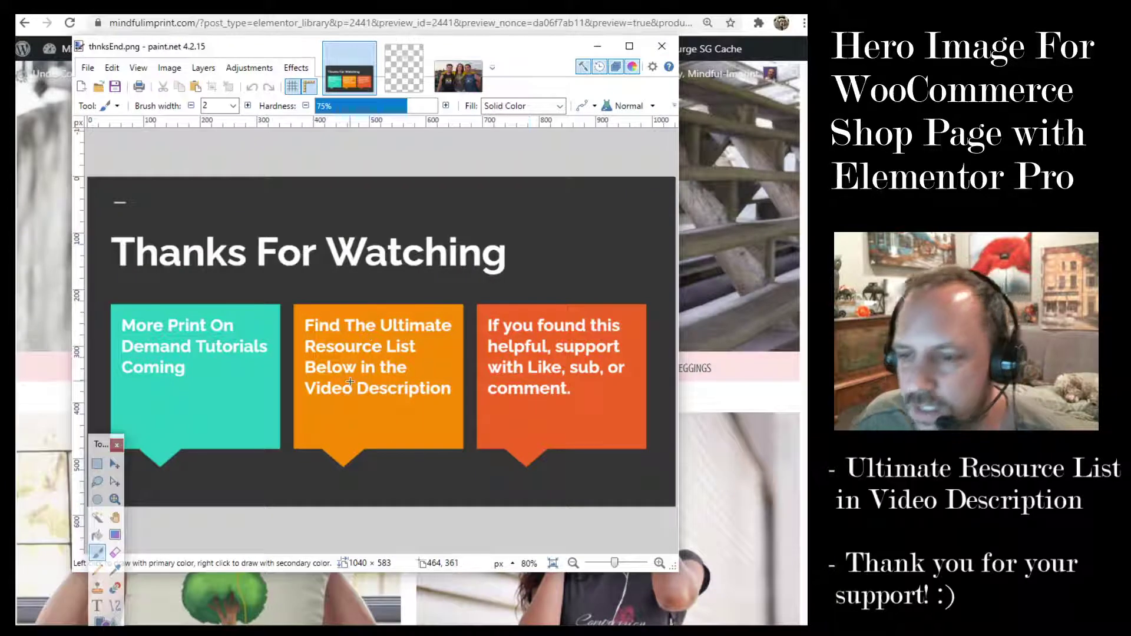